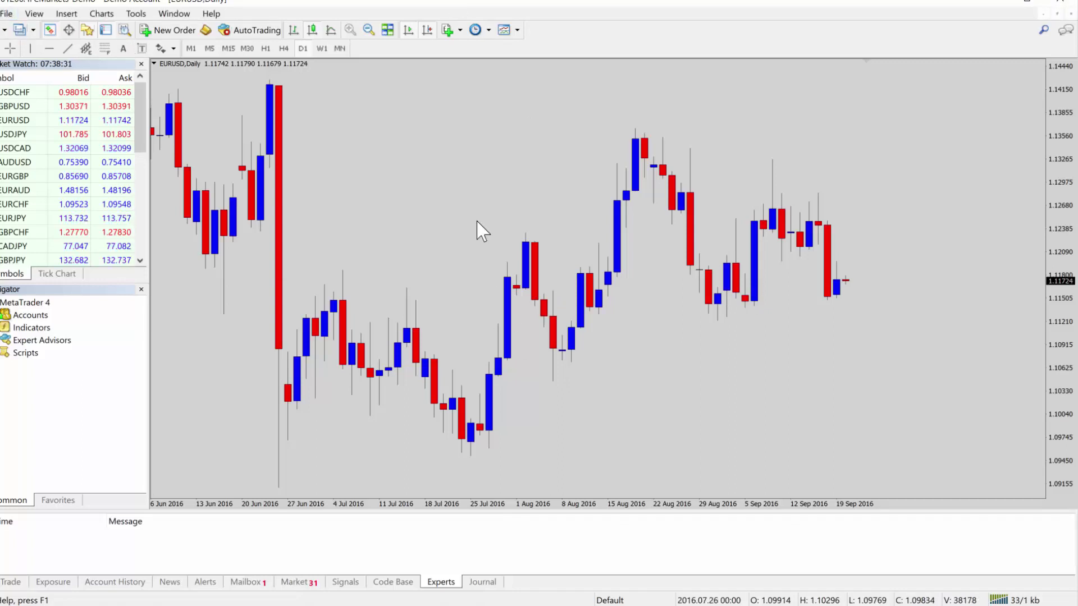
Step: Open MetaTrader 4's File menu over the EURUSD Daily chart
{"action": "left_click", "coordinate": [7, 12]}
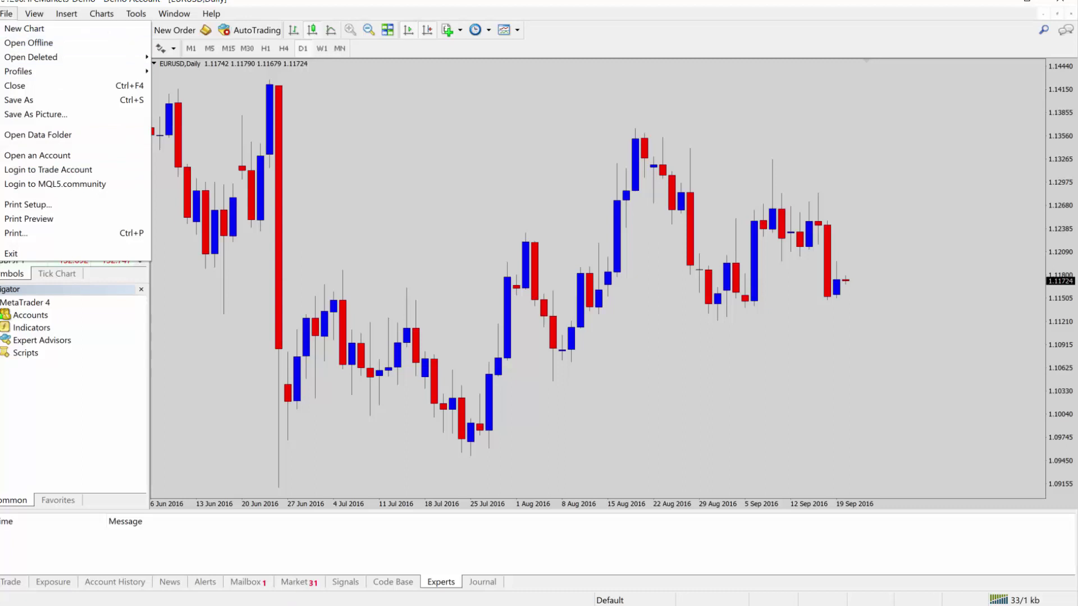
Step: Open the terminal's data folder from the File menu and move its window down and right
{"action": "left_click", "coordinate": [7, 14]}
{"action": "left_click", "coordinate": [7, 13]}
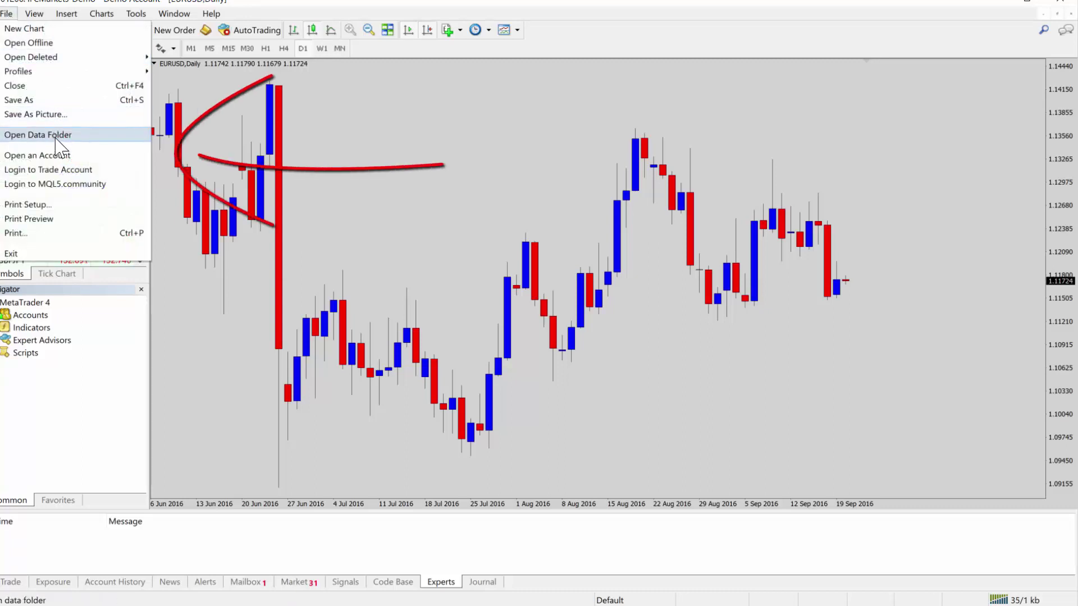
{"action": "left_click", "coordinate": [73, 135]}
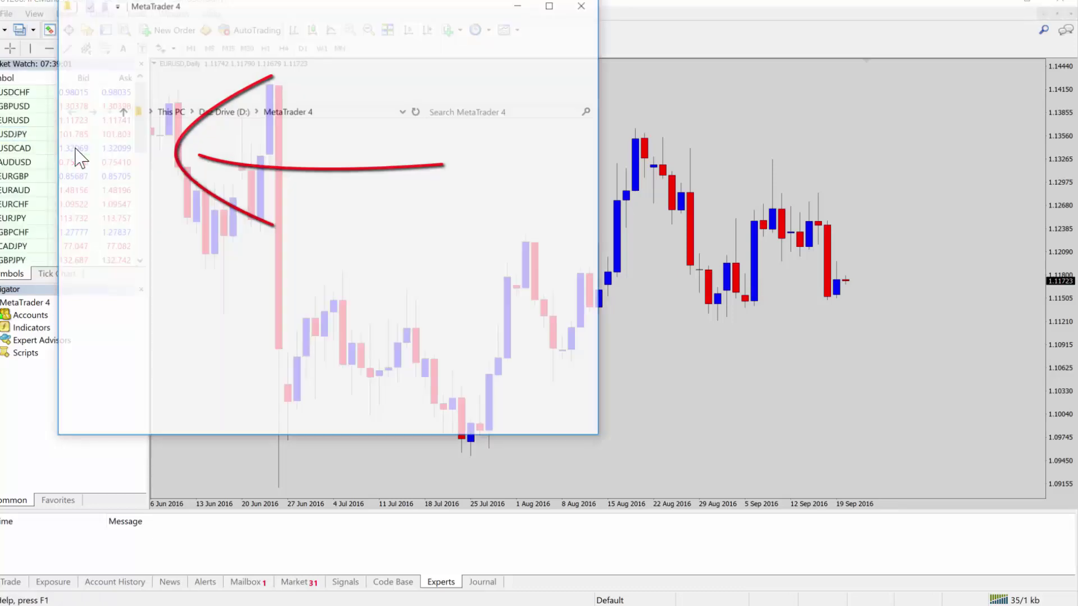
{"action": "left_click_drag", "start_coordinate": [270, 22], "coordinate": [336, 79]}
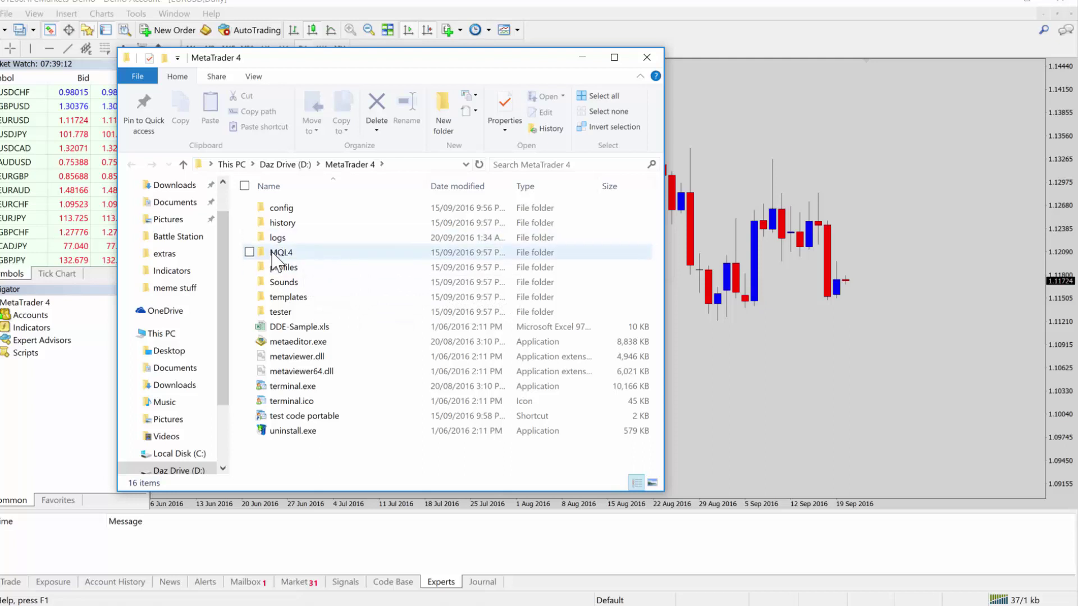
Step: Point out the MQL4 folder and open it
{"action": "mouse_move", "coordinate": [288, 247]}
{"action": "left_mouse_down"}
{"action": "mouse_move", "coordinate": [266, 247]}
{"action": "mouse_move", "coordinate": [267, 262]}
{"action": "mouse_move", "coordinate": [295, 264]}
{"action": "mouse_move", "coordinate": [297, 248]}
{"action": "mouse_move", "coordinate": [281, 243]}
{"action": "mouse_move", "coordinate": [268, 290]}
{"action": "left_mouse_up"}
{"action": "key", "text": "Escape"}
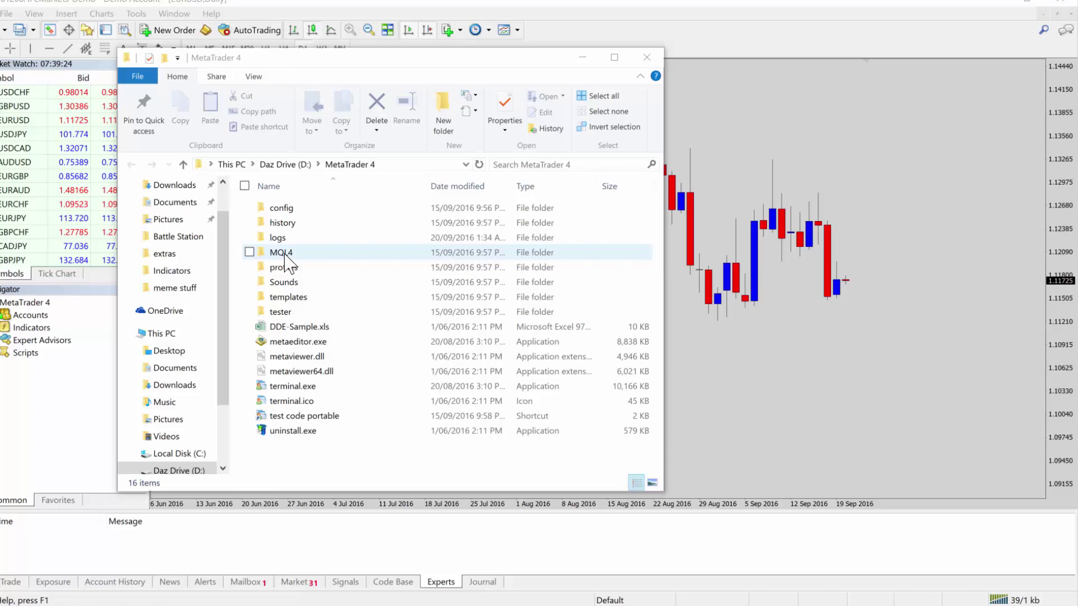
{"action": "double_click", "coordinate": [283, 254]}
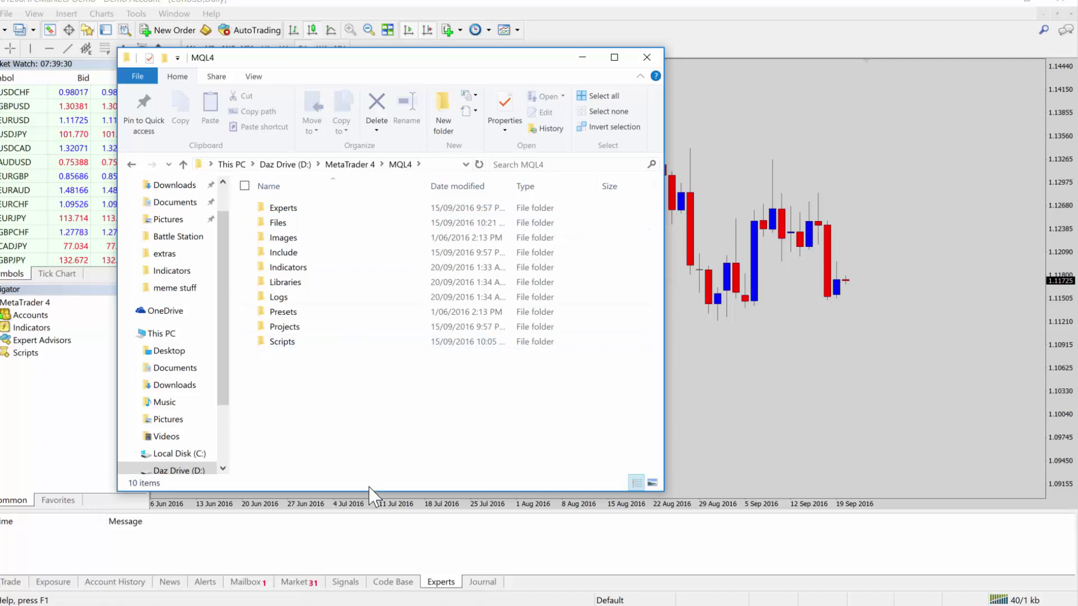
Step: Move the MQL4 window up-left, narrow it, and bring the Battle Station folder forward
{"action": "left_click_drag", "start_coordinate": [322, 58], "coordinate": [242, 46]}
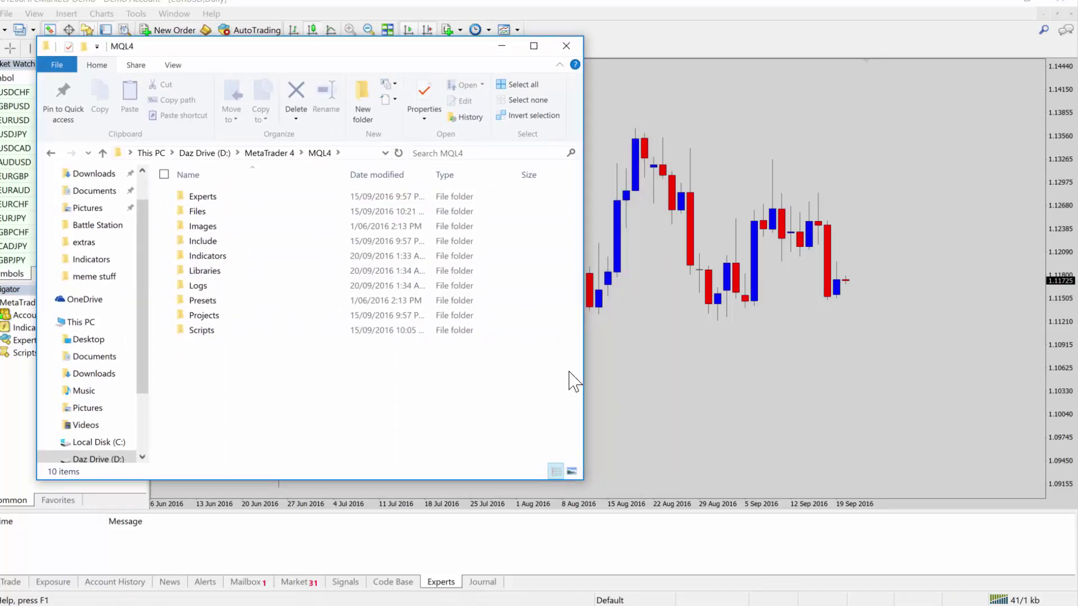
{"action": "left_click_drag", "start_coordinate": [584, 365], "coordinate": [550, 364]}
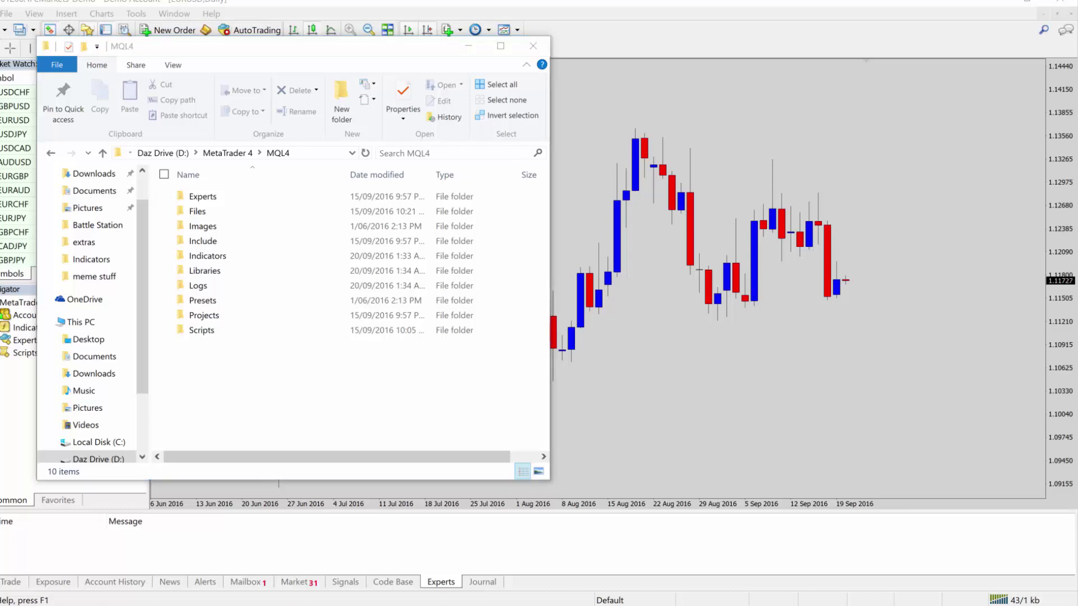
{"action": "key", "text": "alt+Tab"}
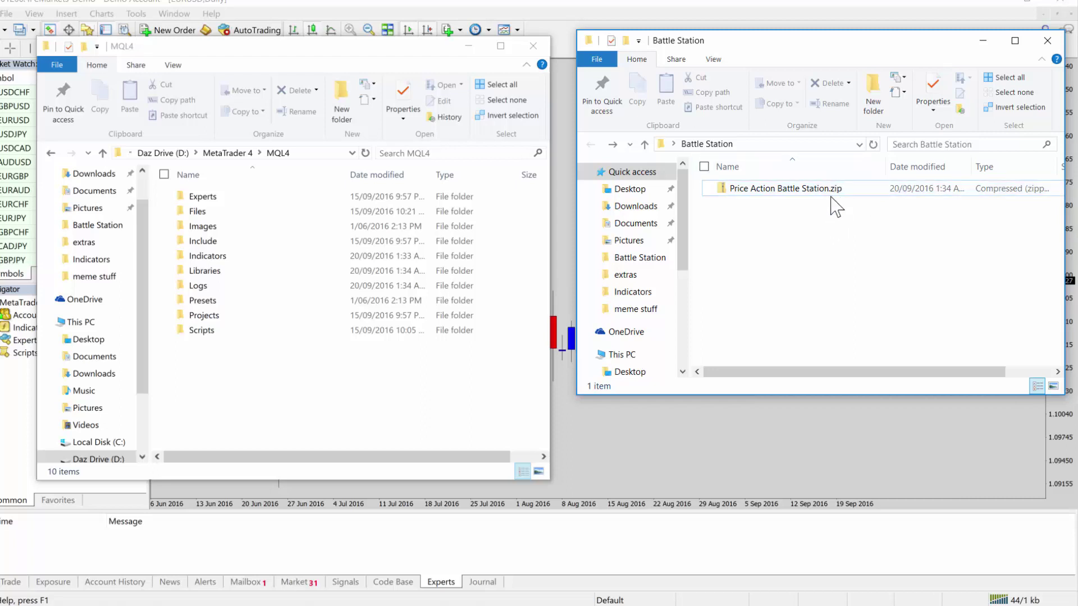
Step: Highlight the .zip extension on Price Action Battle Station.zip
{"action": "left_click_drag", "start_coordinate": [827, 197], "coordinate": [843, 198]}
{"action": "key", "text": "Escape"}
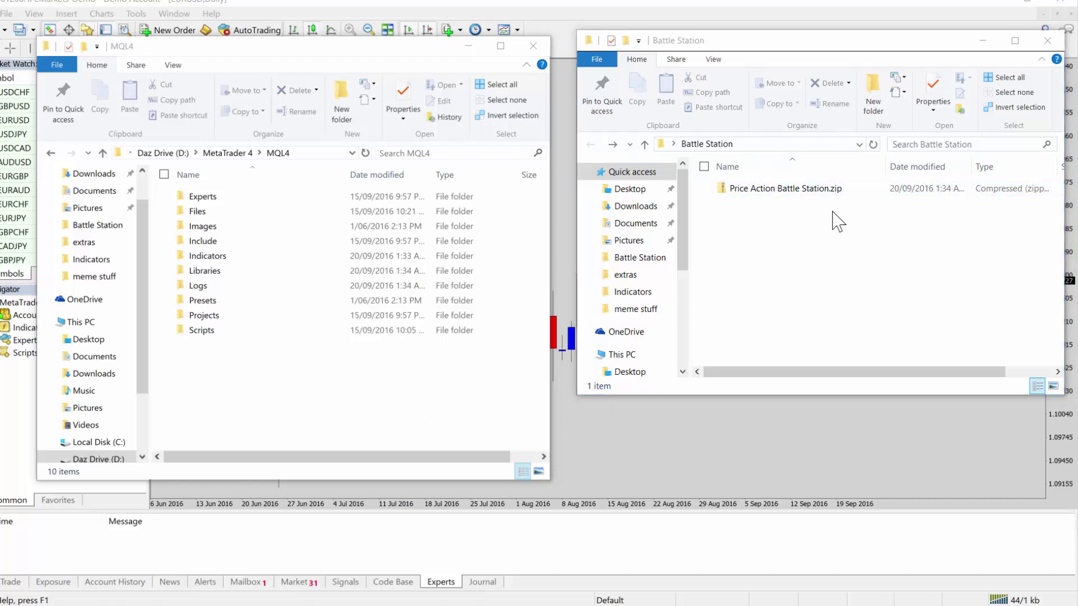
{"action": "left_click_drag", "start_coordinate": [828, 195], "coordinate": [842, 196]}
{"action": "key", "text": "Escape"}
{"action": "left_click_drag", "start_coordinate": [826, 198], "coordinate": [845, 197]}
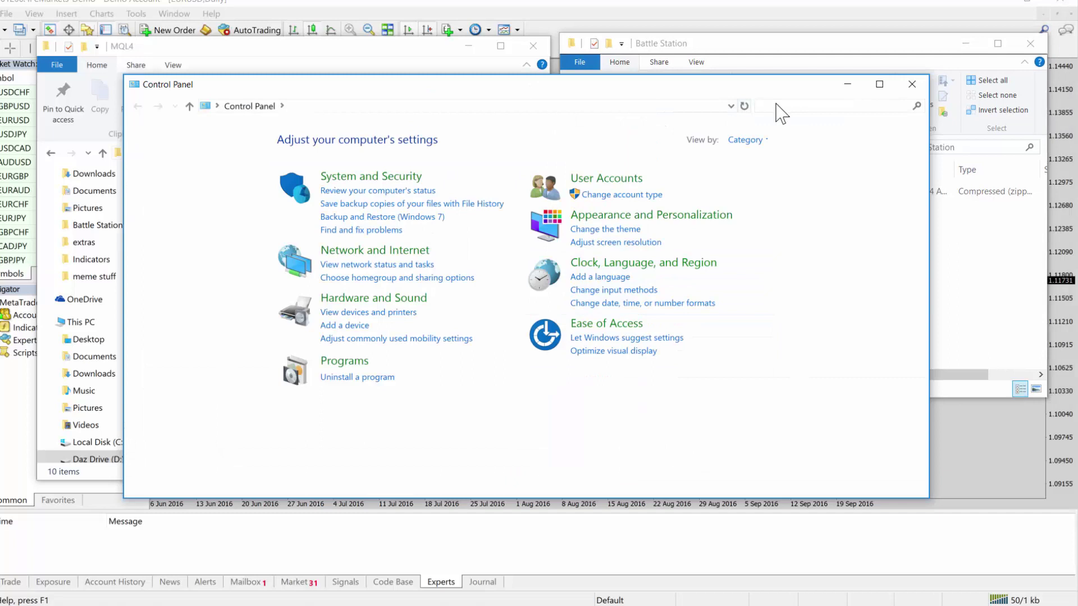
Step: Confirm 'Hide extensions for known file types' is unchecked in File Explorer Options, then close Control Panel
{"action": "type", "text": "folder"}
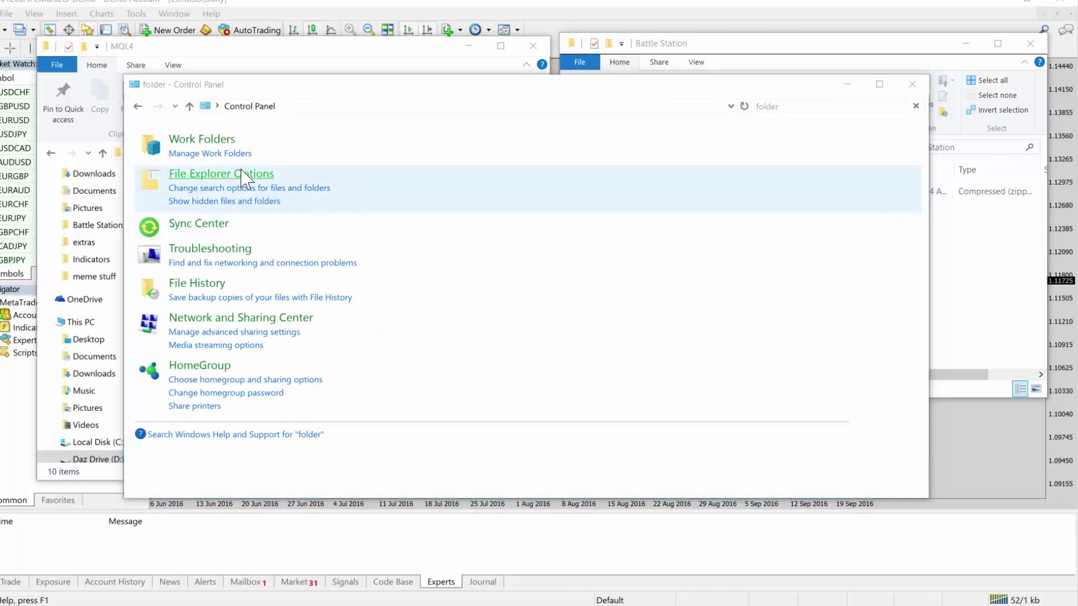
{"action": "left_click", "coordinate": [240, 173]}
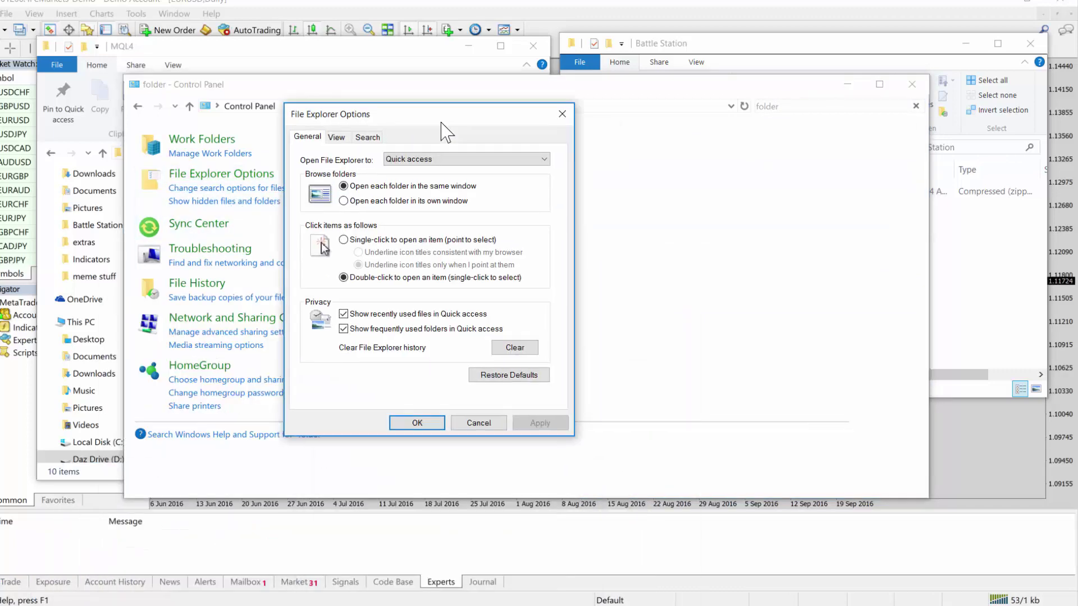
{"action": "left_click_drag", "start_coordinate": [445, 133], "coordinate": [664, 157]}
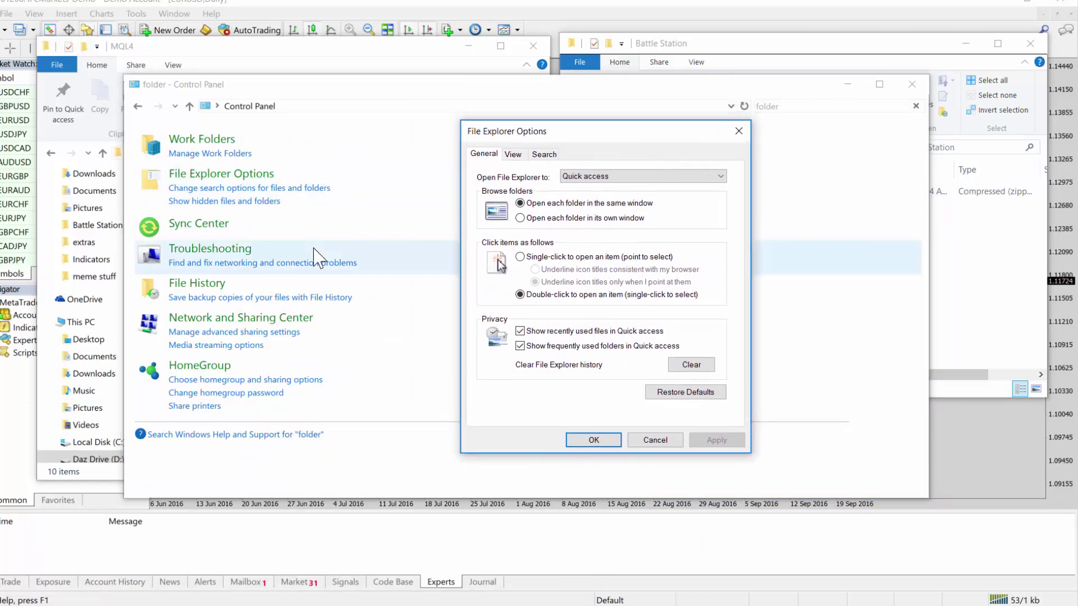
{"action": "left_click", "coordinate": [522, 156]}
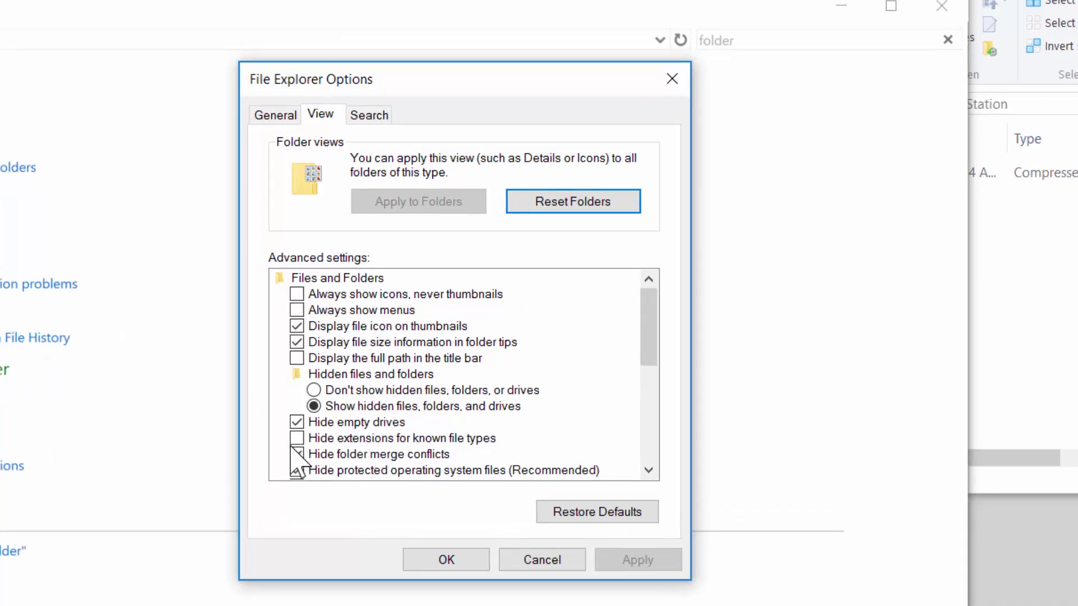
{"action": "left_click_drag", "start_coordinate": [289, 443], "coordinate": [452, 446]}
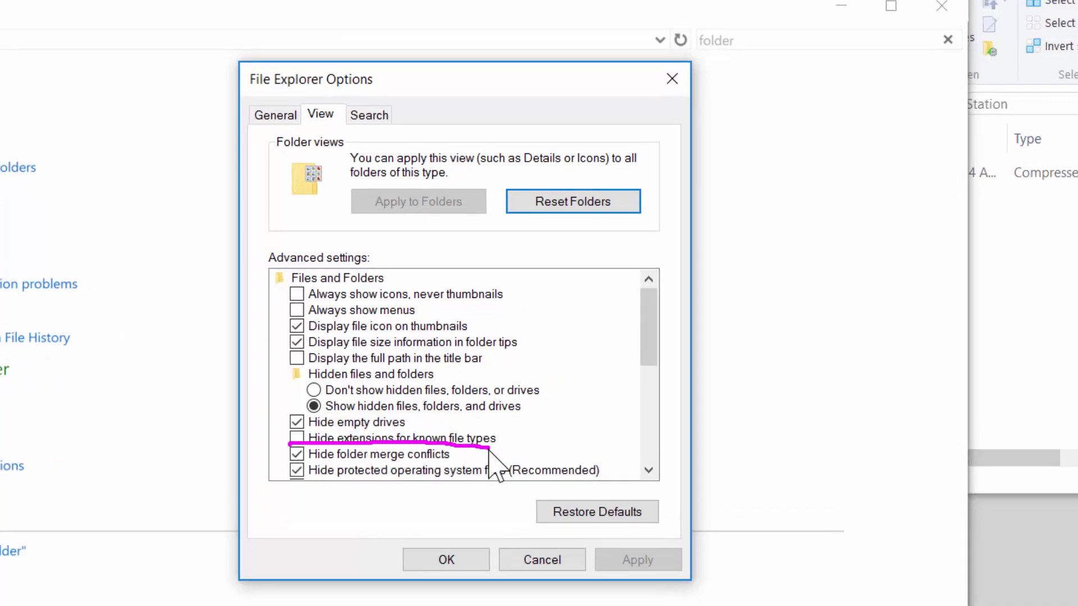
{"action": "key", "text": "Escape"}
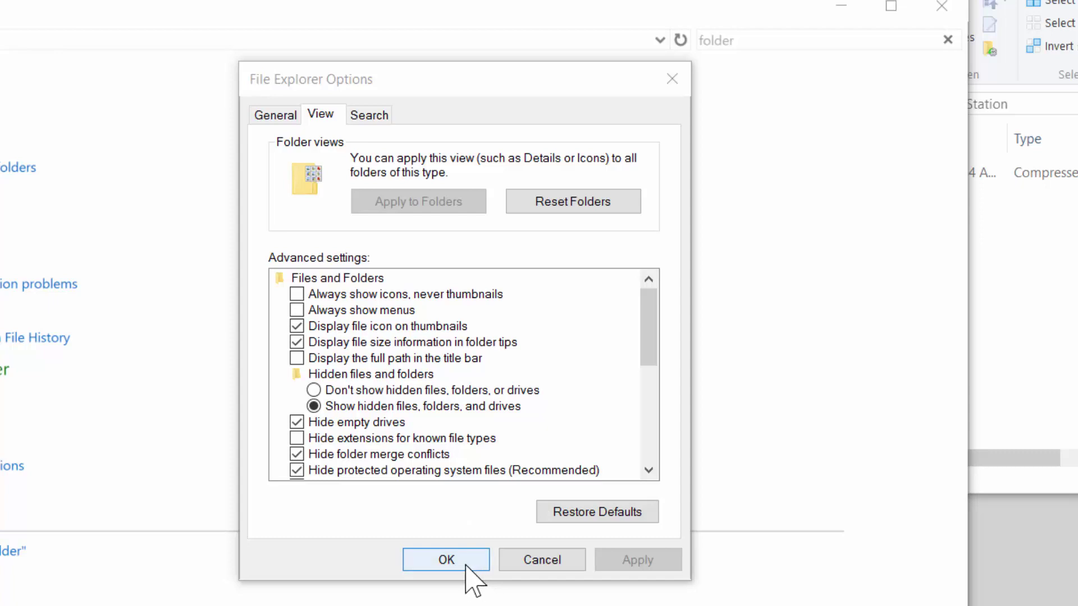
{"action": "left_click", "coordinate": [447, 560]}
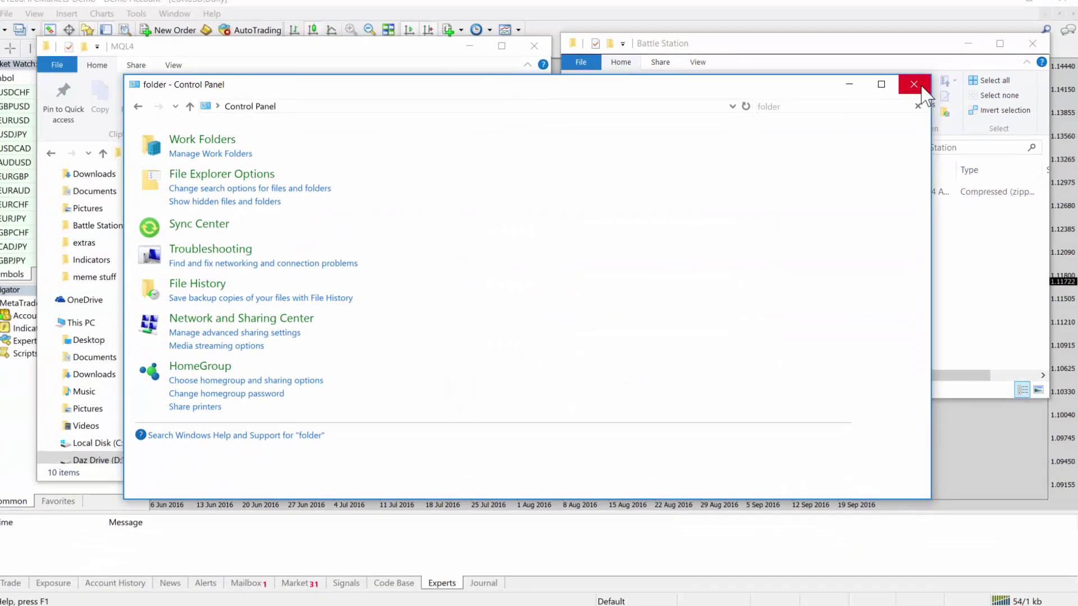
{"action": "left_click", "coordinate": [914, 81]}
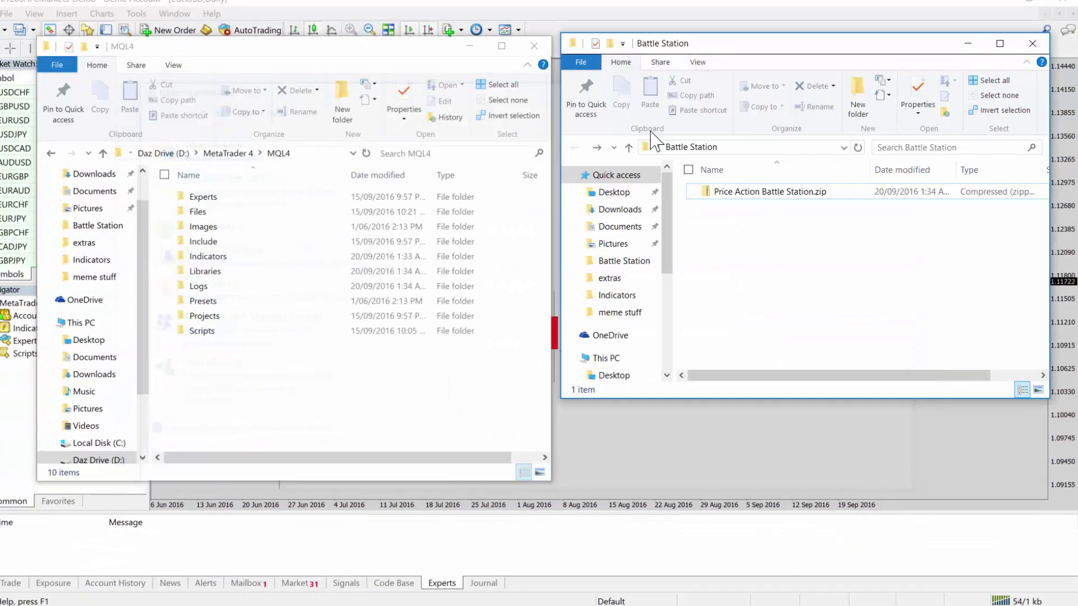
Step: Open Price Action Battle Station.zip and copy Price Action Battle Station.ex4 into MQL4\Indicators
{"action": "left_click", "coordinate": [791, 191]}
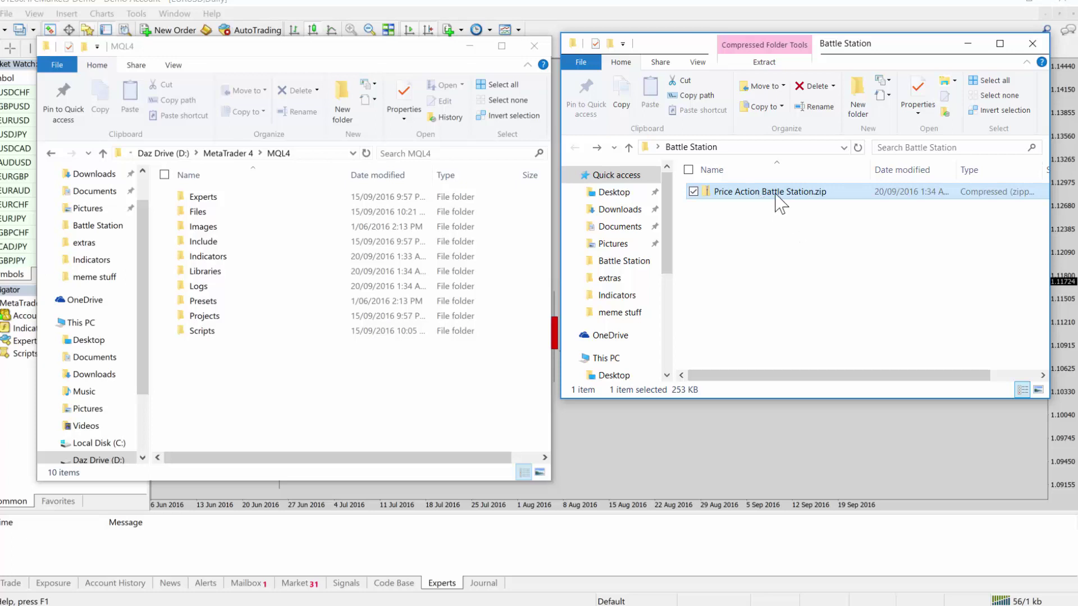
{"action": "double_click", "coordinate": [780, 194]}
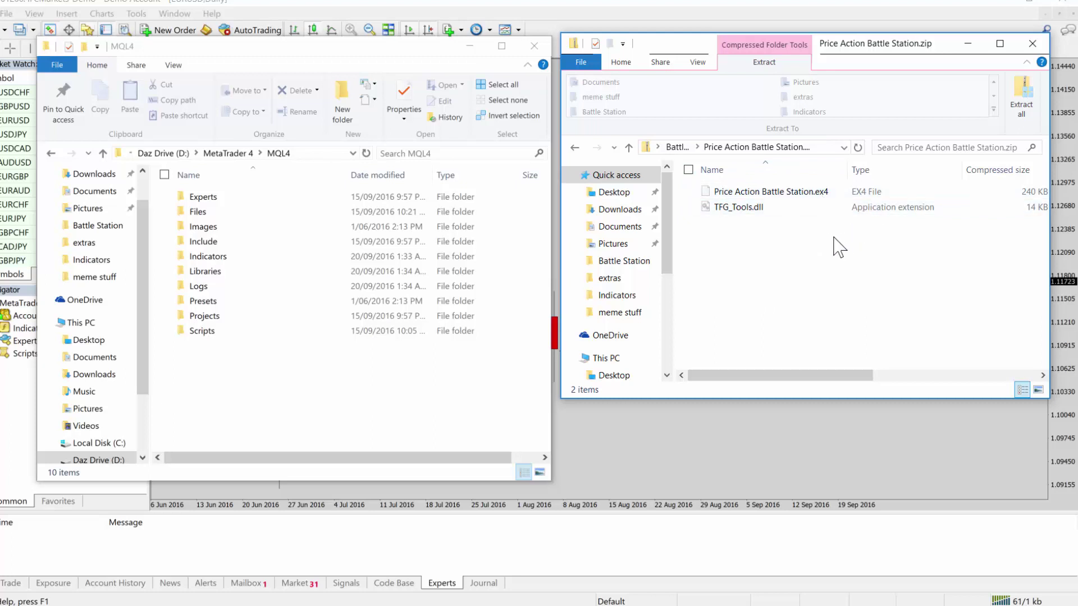
{"action": "left_click", "coordinate": [740, 197]}
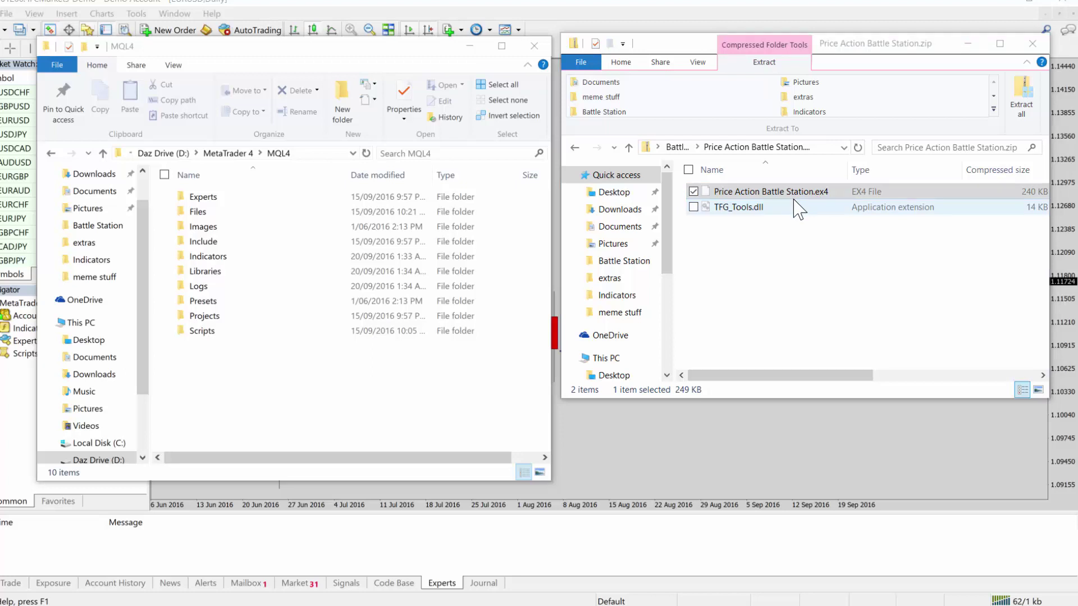
{"action": "left_click", "coordinate": [746, 192]}
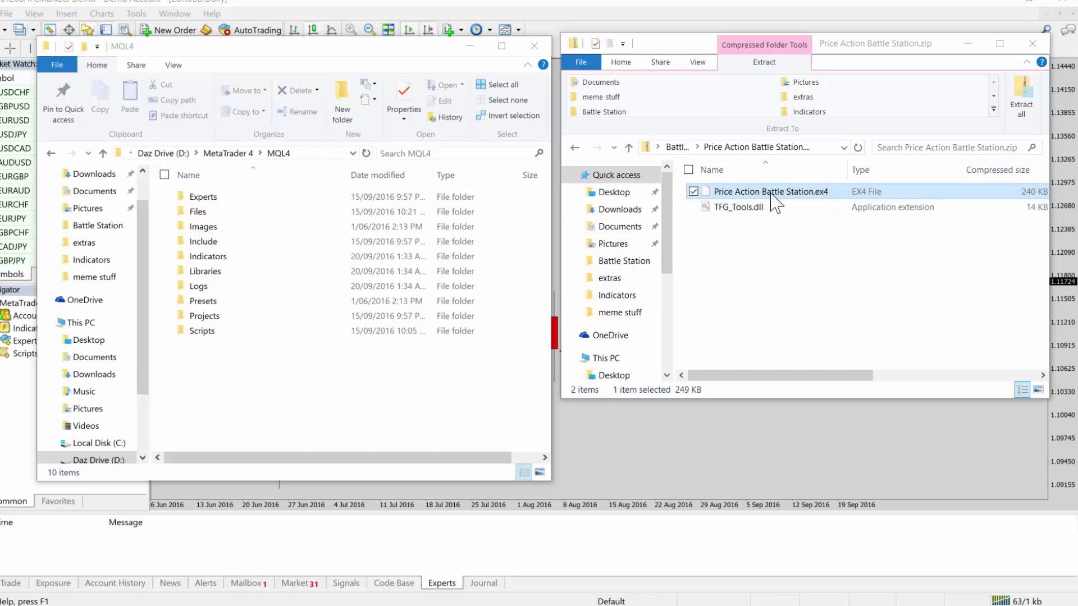
{"action": "left_click_drag", "start_coordinate": [773, 196], "coordinate": [239, 261]}
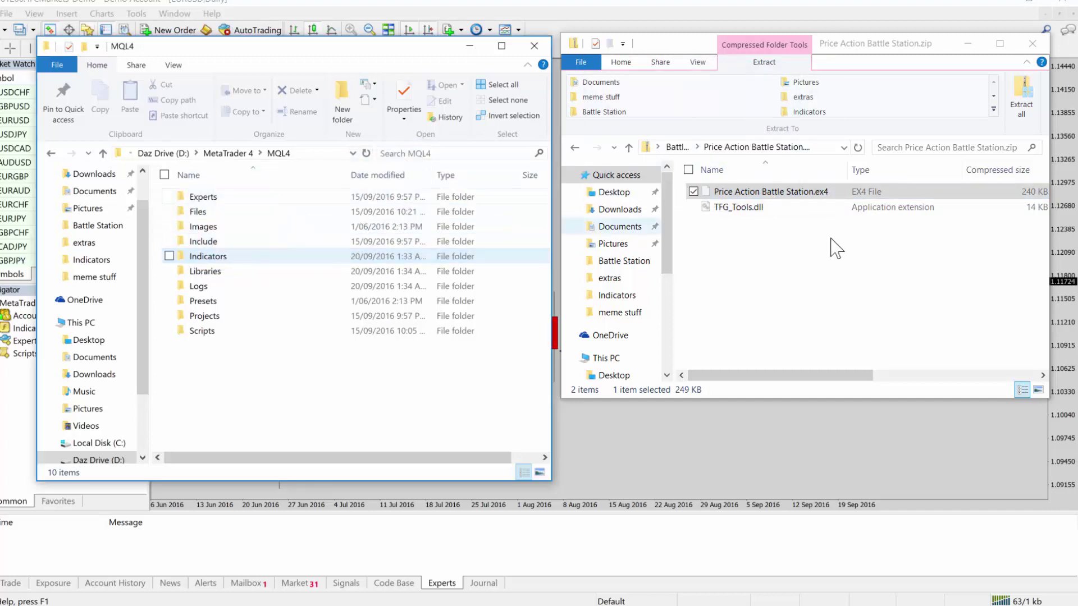
{"action": "left_click", "coordinate": [811, 235]}
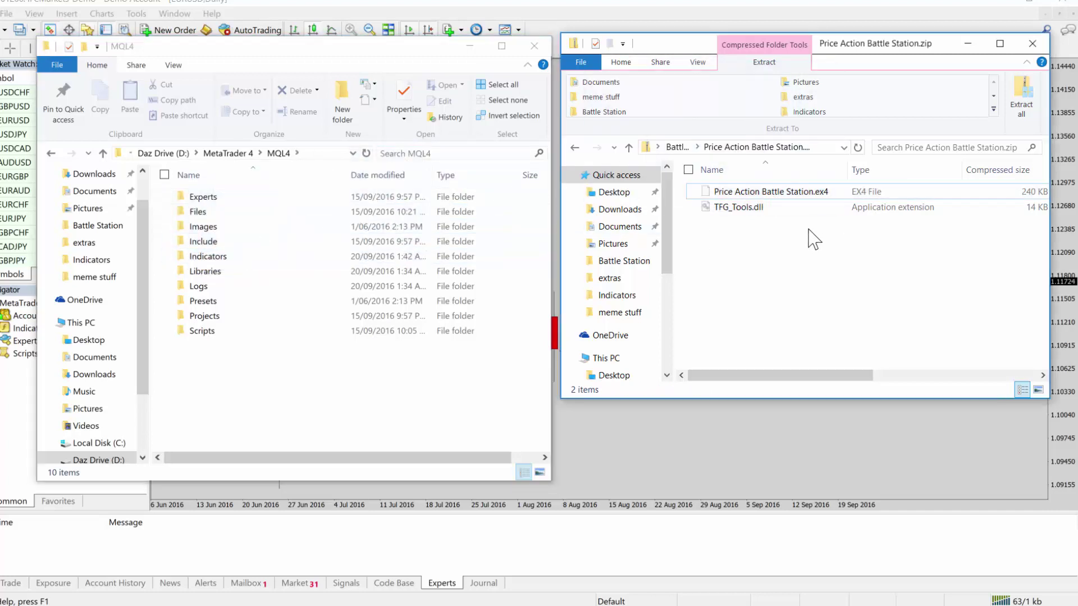
{"action": "left_click", "coordinate": [772, 208]}
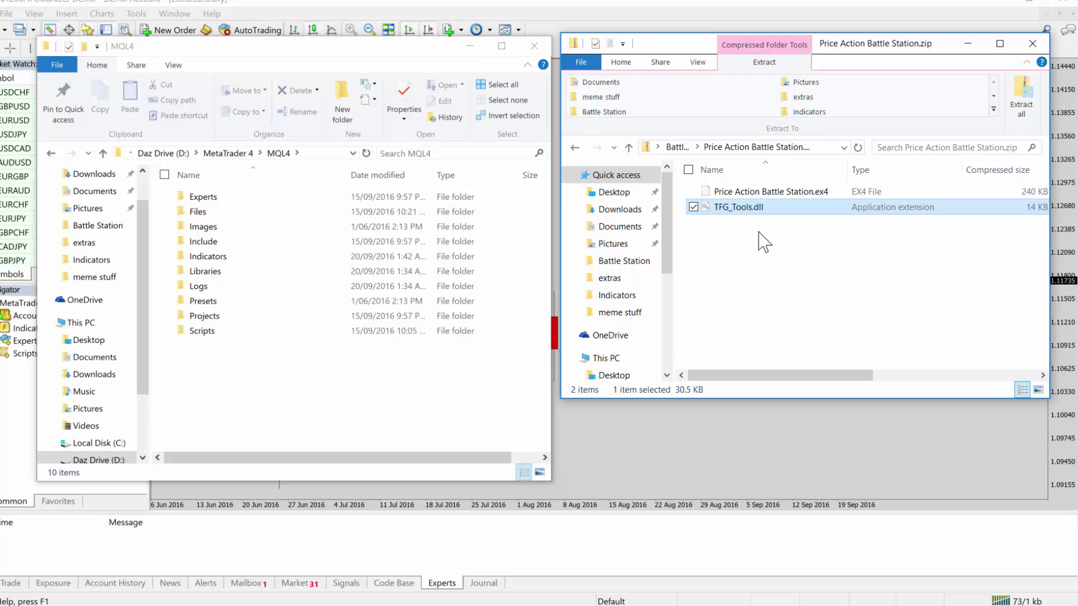
Step: Copy TFG_Tools.dll from the zip into the MQL4 Libraries folder
{"action": "double_click", "coordinate": [740, 207]}
{"action": "left_click_drag", "start_coordinate": [750, 209], "coordinate": [231, 276]}
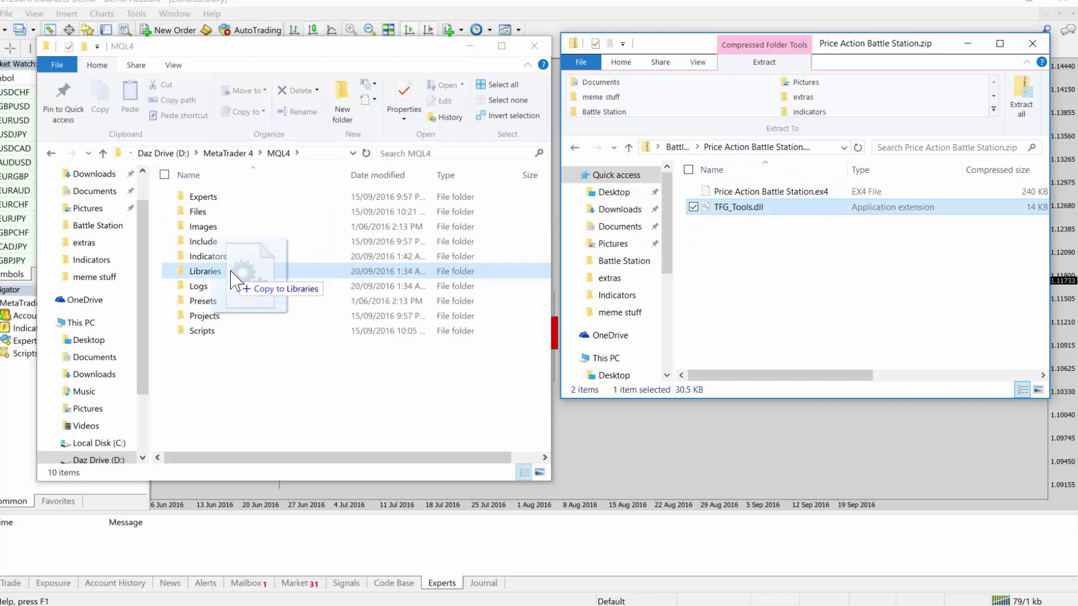
{"action": "left_click_drag", "start_coordinate": [231, 276], "coordinate": [233, 279]}
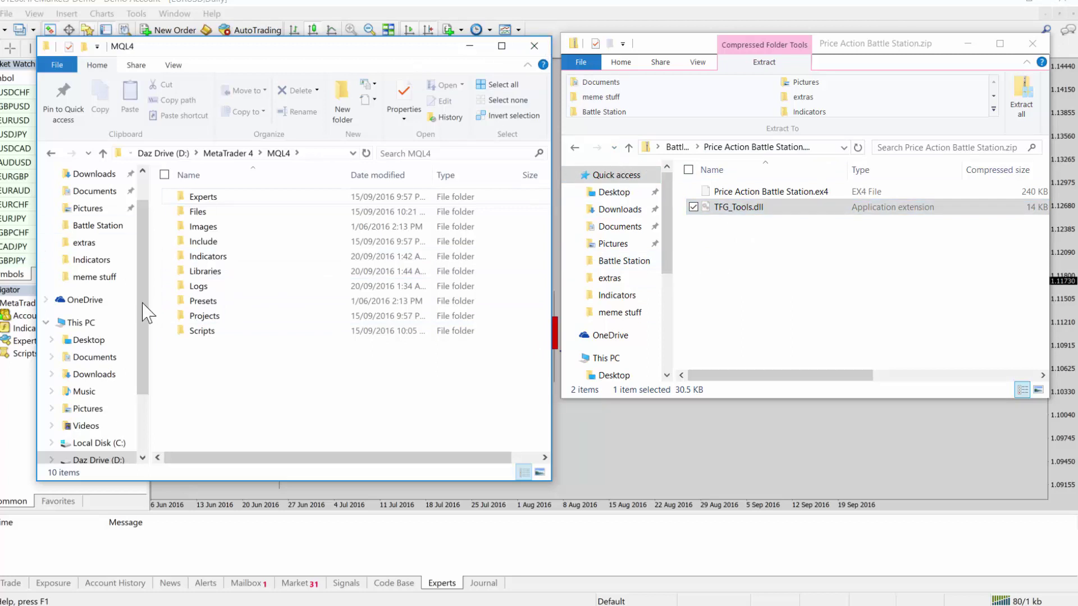
Step: Verify TFG_Tools.dll is in the Libraries folder and return to MQL4
{"action": "double_click", "coordinate": [230, 272]}
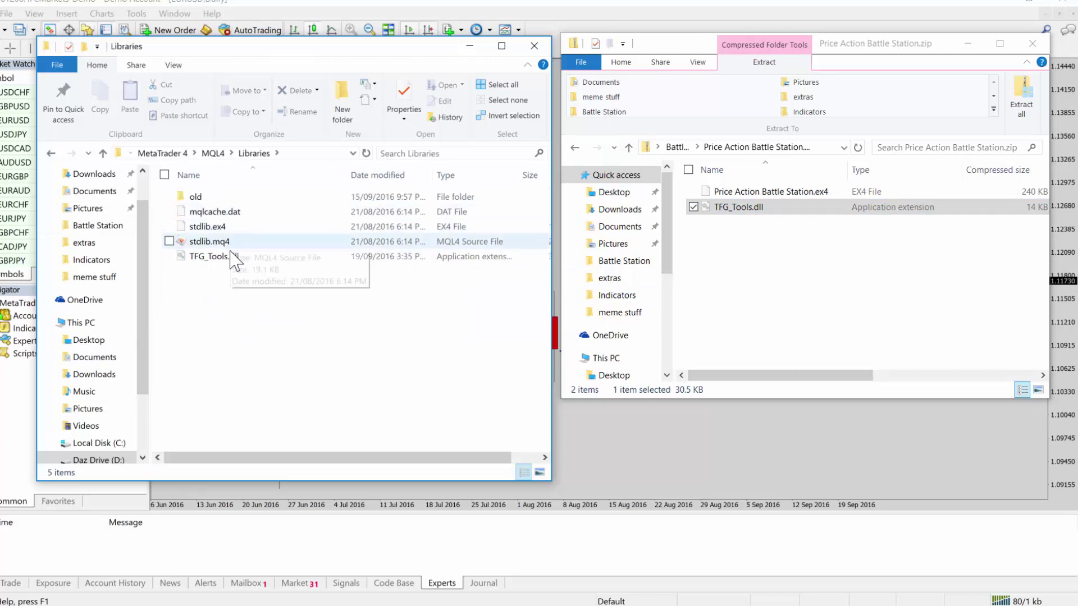
{"action": "left_click", "coordinate": [236, 258]}
{"action": "left_click", "coordinate": [54, 155]}
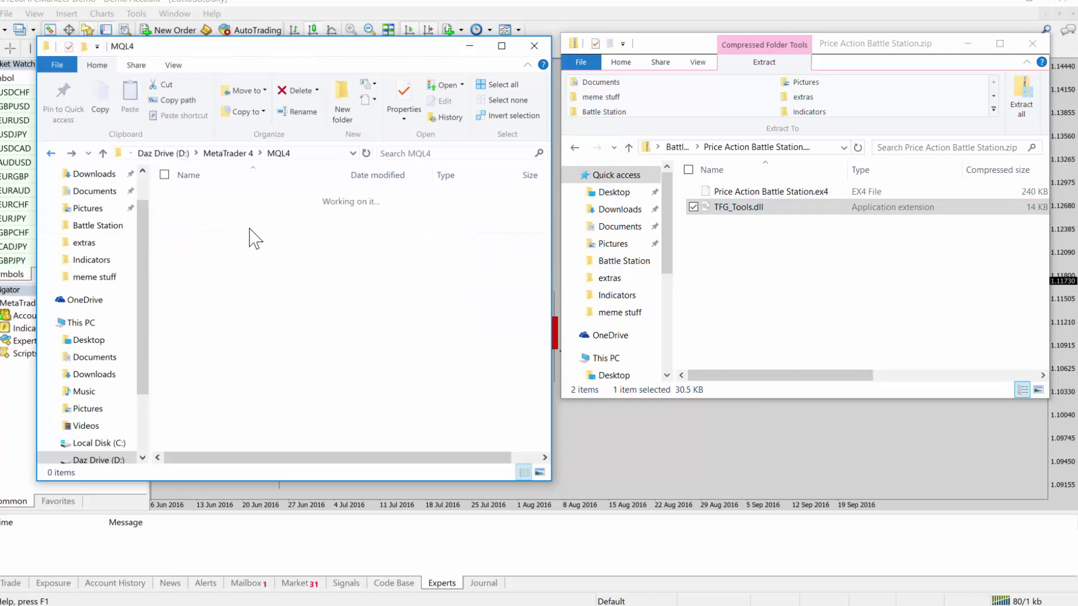
Step: Verify Price Action Battle Station.ex4 is in Indicators, then close the zip window
{"action": "double_click", "coordinate": [225, 256]}
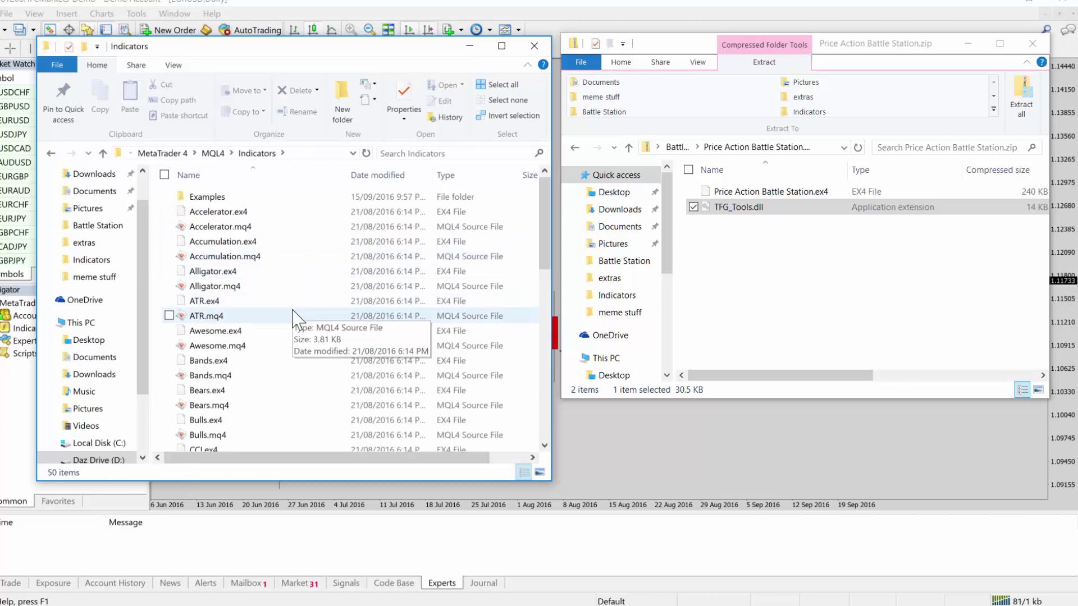
{"action": "scroll", "coordinate": [294, 312], "scroll_direction": "down", "scroll_amount": 9}
{"action": "scroll", "coordinate": [284, 308], "scroll_direction": "up", "scroll_amount": 4}
{"action": "scroll", "coordinate": [284, 305], "scroll_direction": "down", "scroll_amount": 2}
{"action": "scroll", "coordinate": [285, 307], "scroll_direction": "down", "scroll_amount": 3}
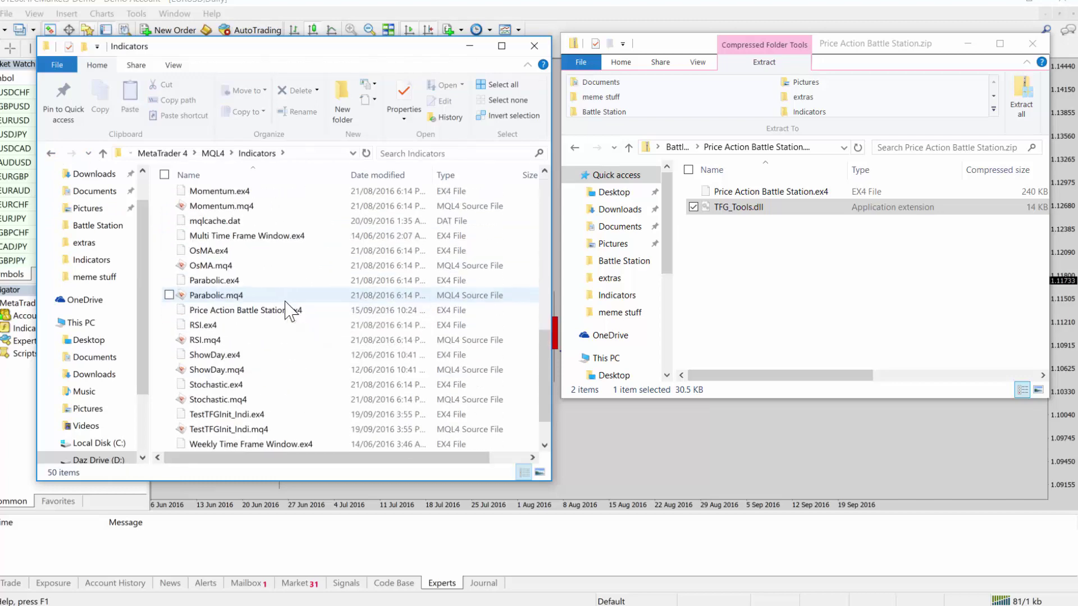
{"action": "left_click", "coordinate": [245, 312]}
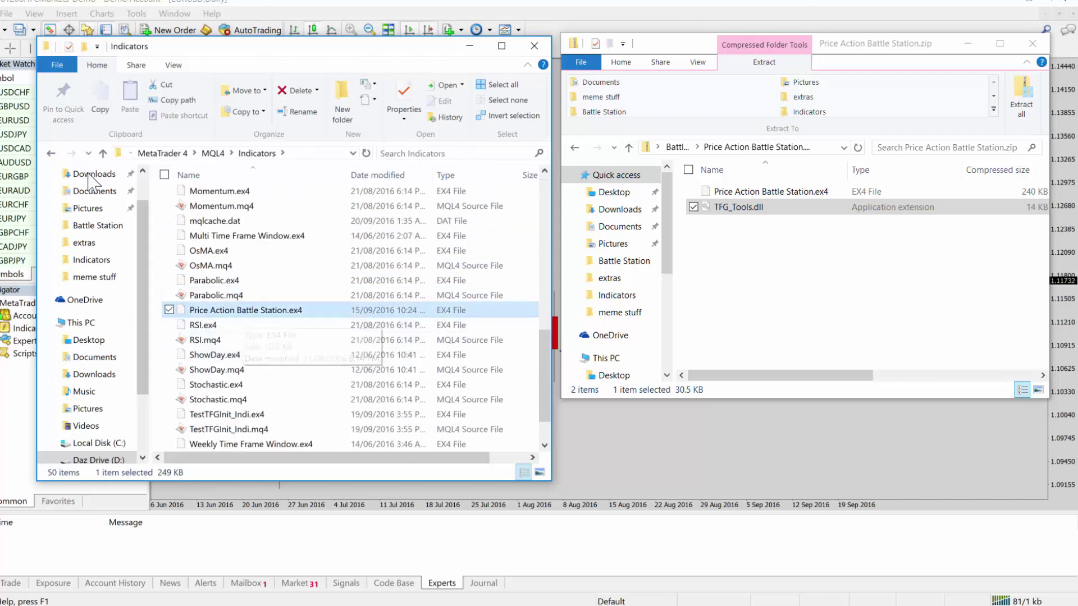
{"action": "left_click", "coordinate": [52, 155]}
{"action": "left_click", "coordinate": [1033, 44]}
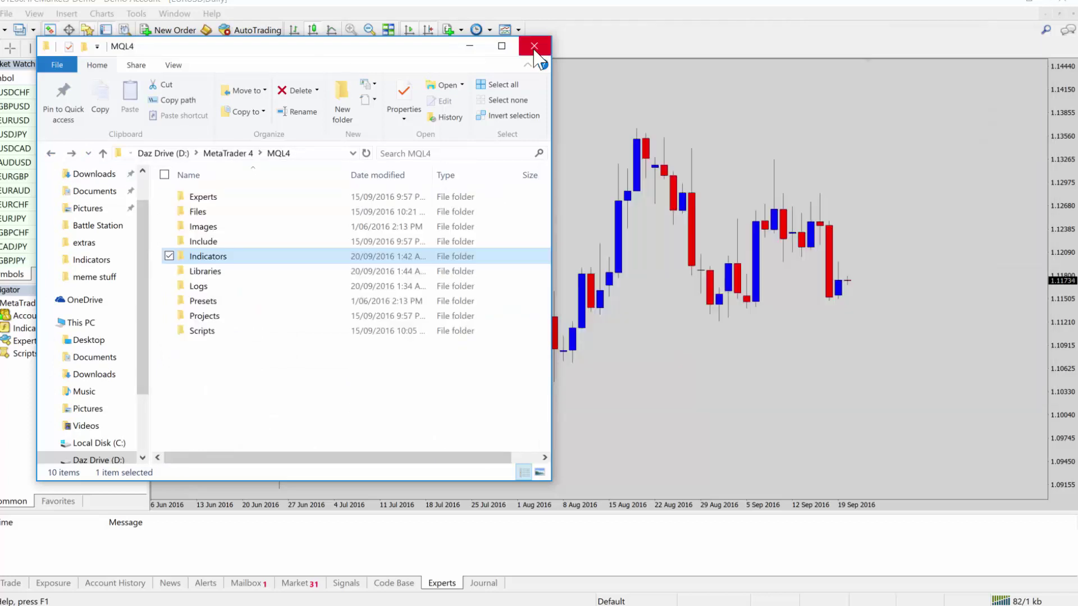
Step: Close the MQL4 folder window and select Expert Advisors, then Indicators, in the Navigator
{"action": "left_click", "coordinate": [534, 46]}
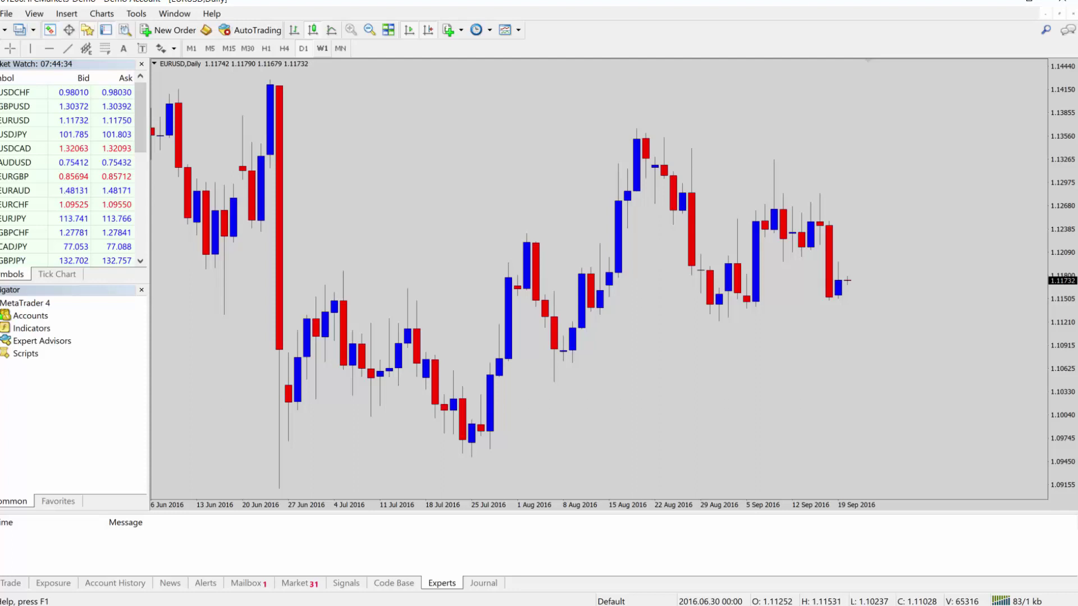
{"action": "left_click", "coordinate": [56, 341]}
{"action": "left_click", "coordinate": [384, 287]}
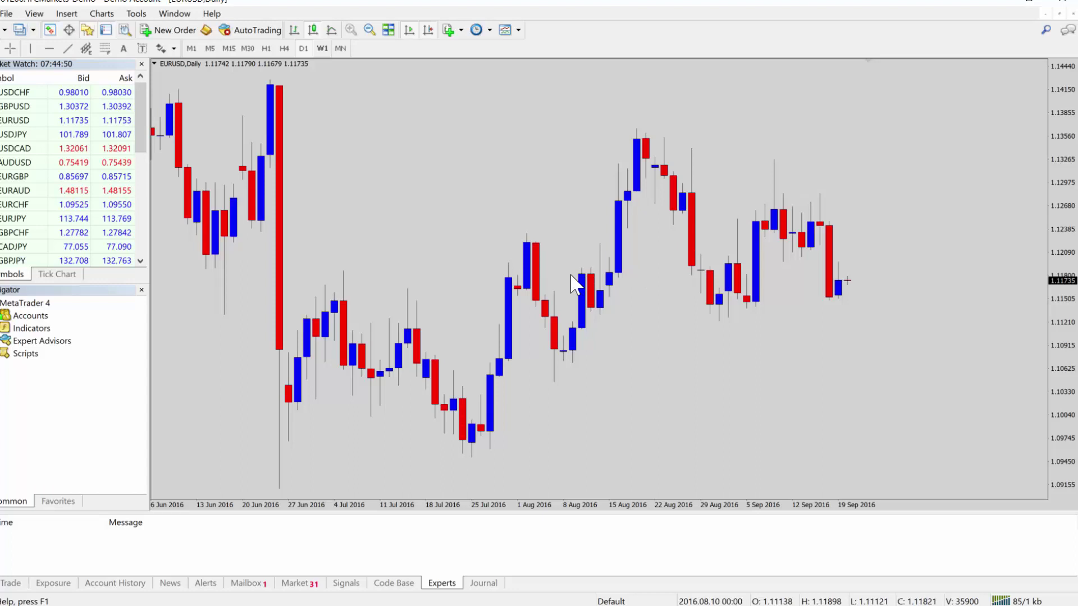
{"action": "left_click", "coordinate": [38, 330]}
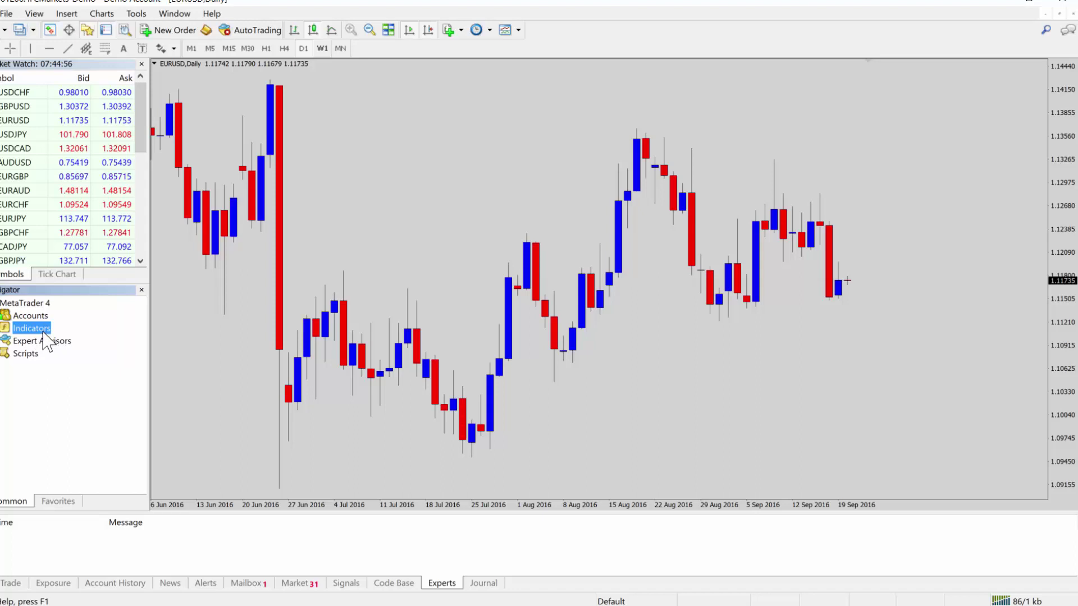
Step: Refresh the Navigator's Indicators list, expand it, and select Price Action Battle Station
{"action": "right_click", "coordinate": [38, 330]}
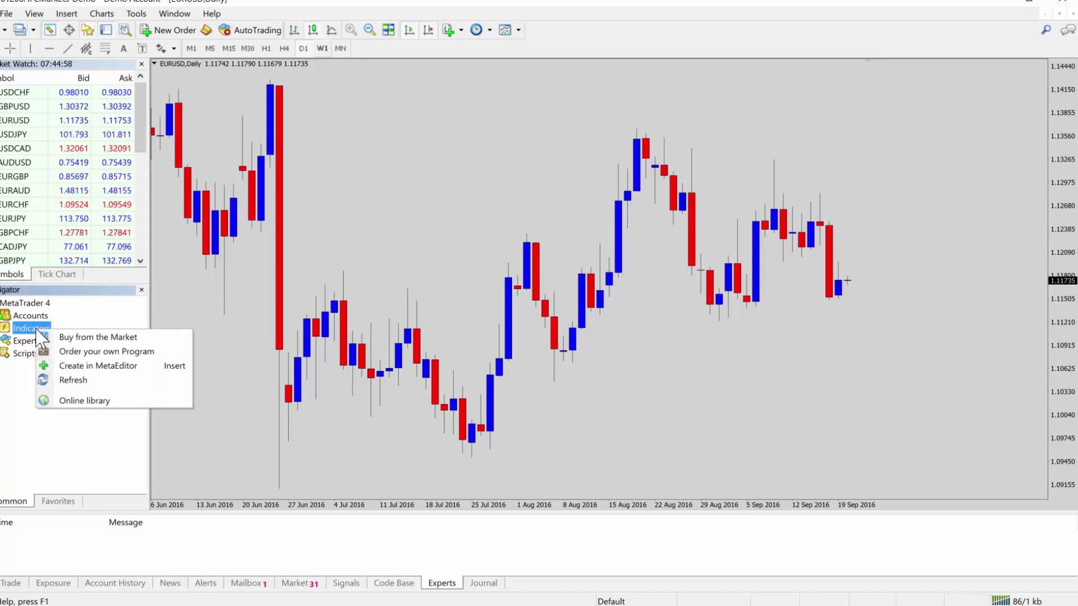
{"action": "left_click", "coordinate": [73, 380]}
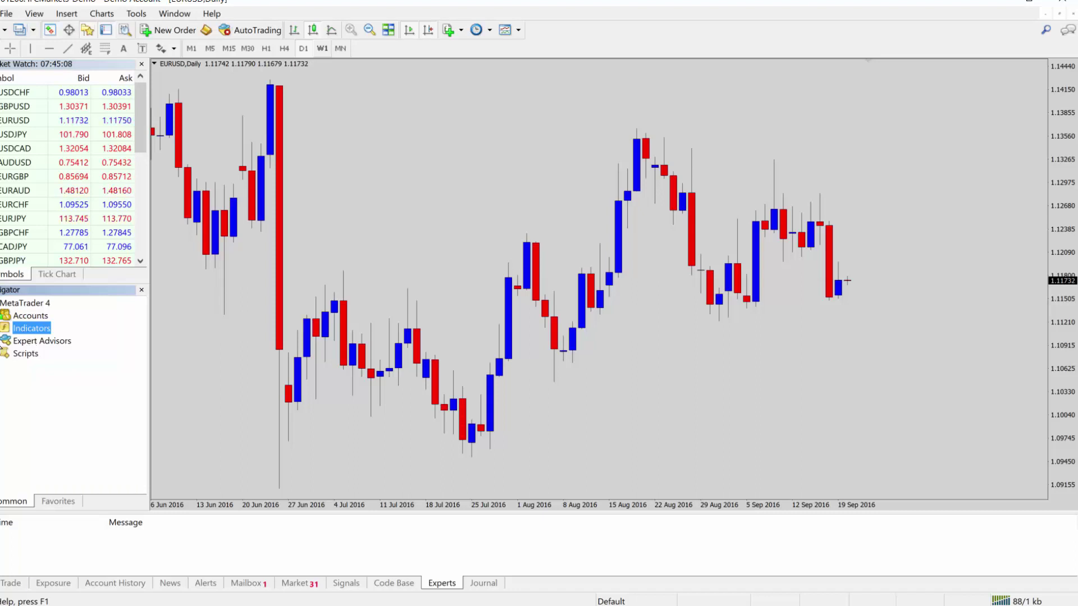
{"action": "key", "text": "Right"}
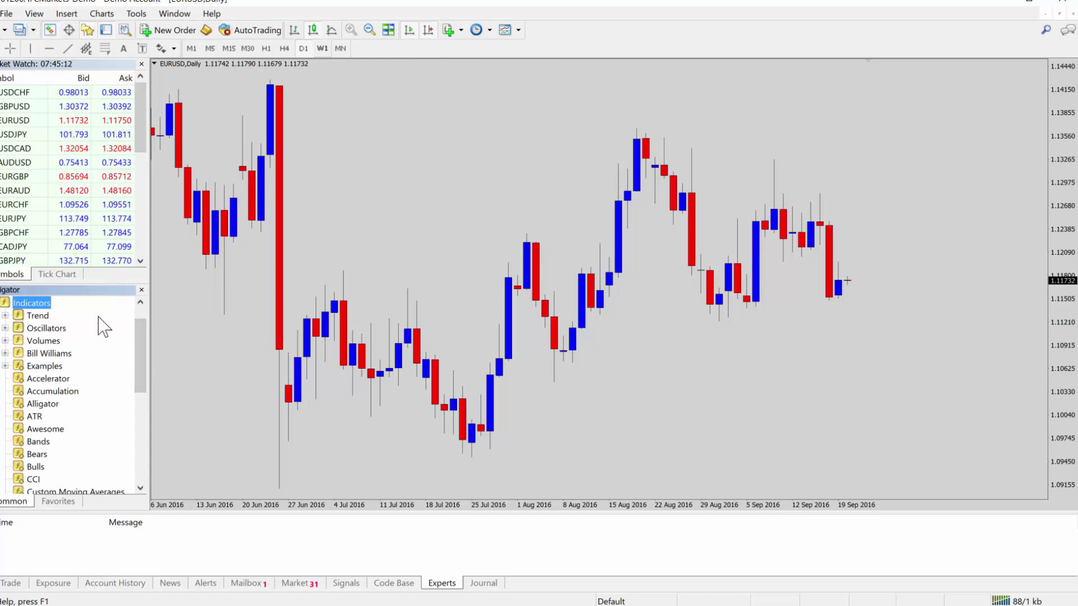
{"action": "left_click_drag", "start_coordinate": [145, 345], "coordinate": [140, 400]}
{"action": "left_click", "coordinate": [69, 454]}
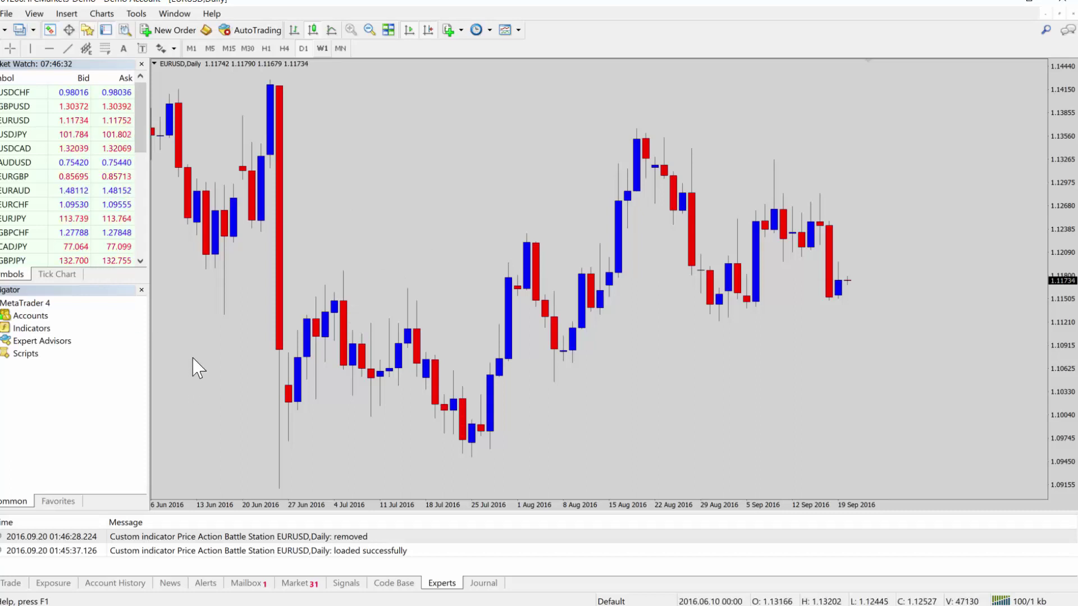
Step: Open Tools > Options and close it without changes
{"action": "scroll", "coordinate": [192, 365], "scroll_direction": "up", "scroll_amount": 1}
{"action": "left_click", "coordinate": [136, 13]}
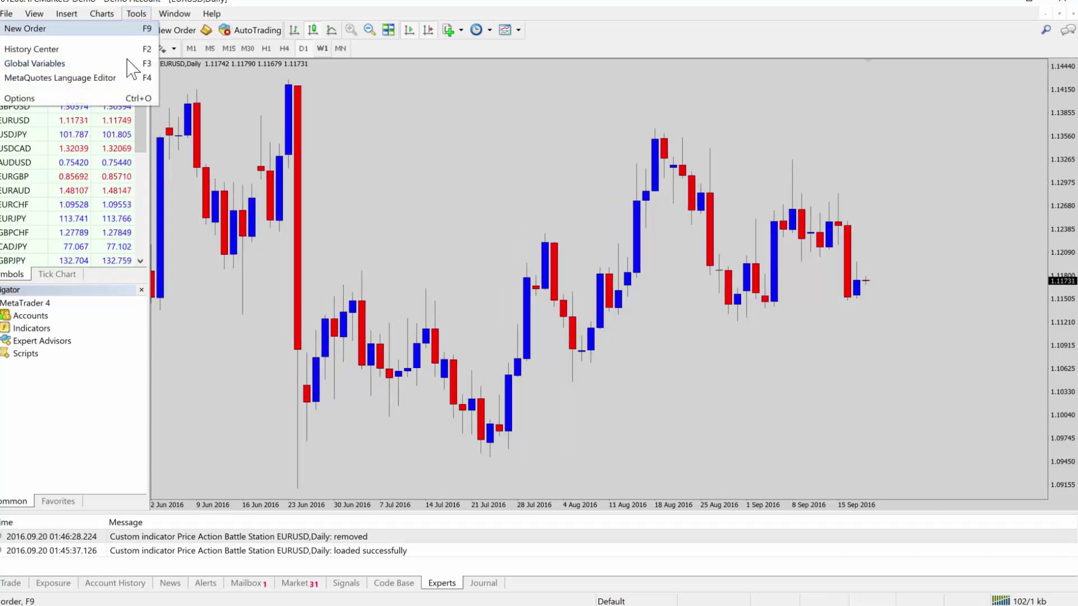
{"action": "left_click", "coordinate": [135, 95]}
{"action": "left_click", "coordinate": [732, 184]}
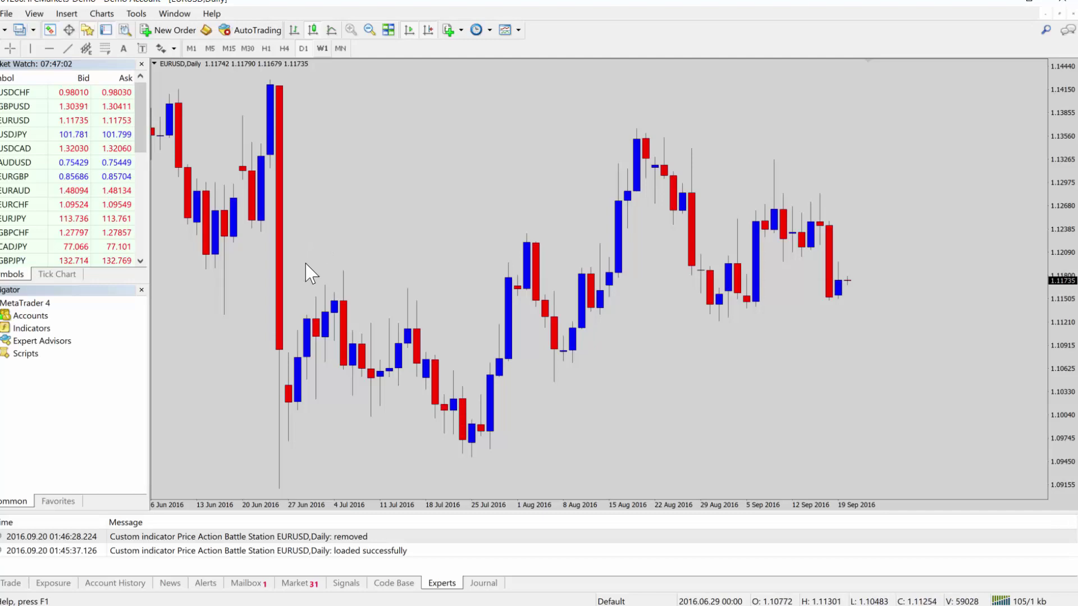
Step: Reopen Options on the Expert Advisors tab and highlight the ticked Allow DLL imports setting
{"action": "left_click", "coordinate": [137, 13]}
{"action": "left_click", "coordinate": [128, 98]}
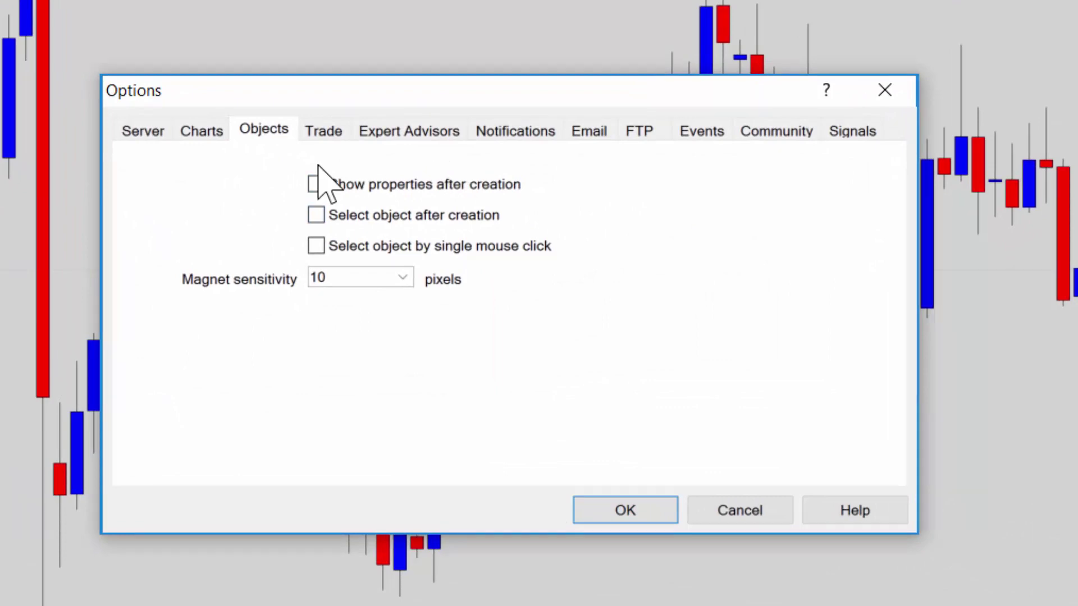
{"action": "left_click", "coordinate": [366, 135]}
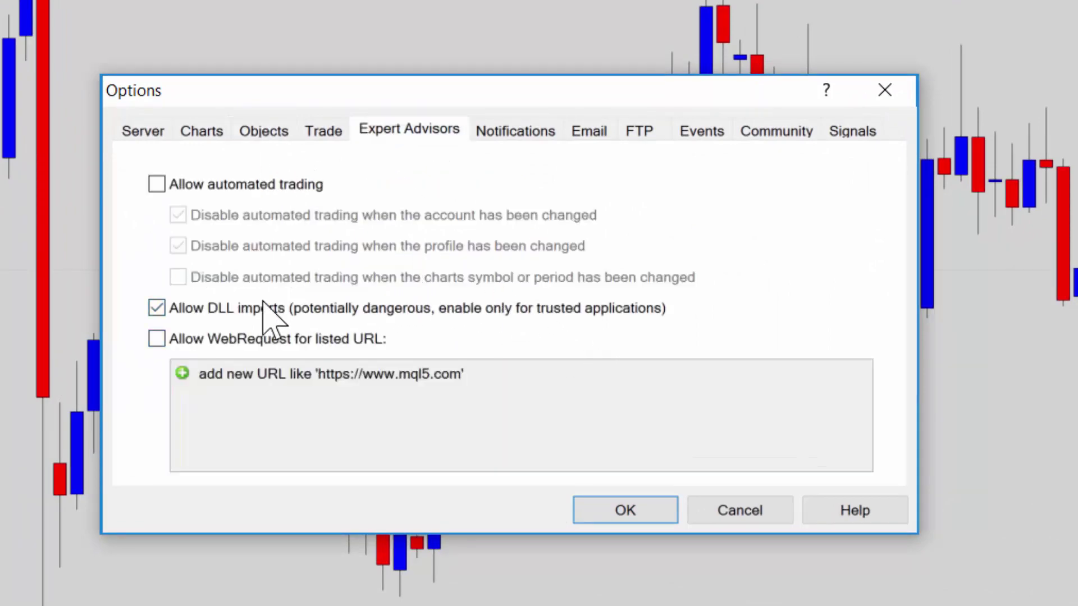
{"action": "left_click_drag", "start_coordinate": [151, 324], "coordinate": [291, 323]}
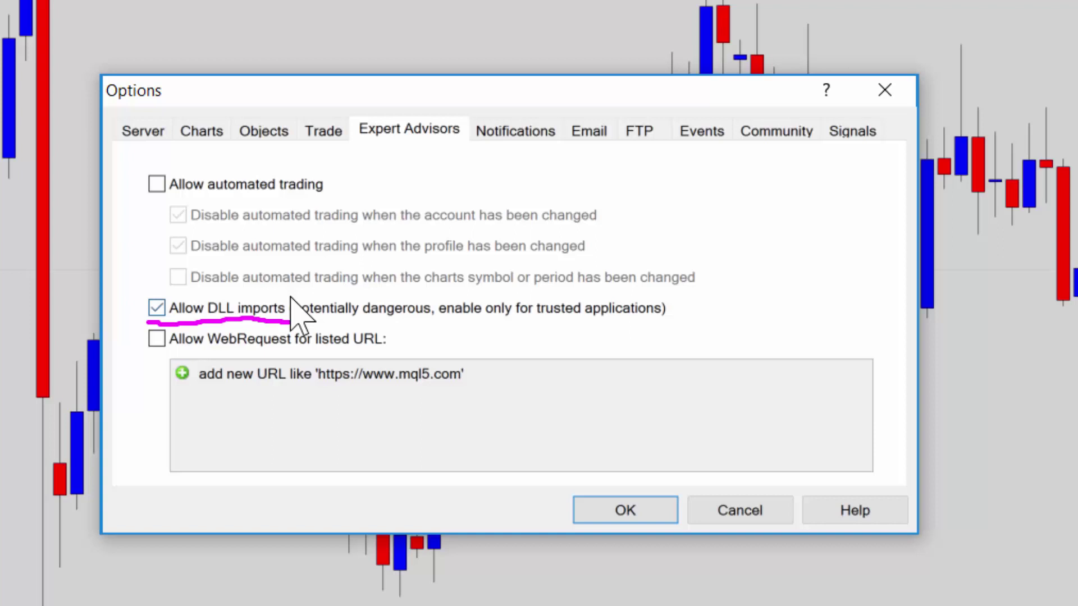
{"action": "mouse_move", "coordinate": [290, 297]}
{"action": "left_mouse_down"}
{"action": "mouse_move", "coordinate": [286, 335]}
{"action": "mouse_move", "coordinate": [426, 320]}
{"action": "mouse_move", "coordinate": [681, 327]}
{"action": "mouse_move", "coordinate": [685, 292]}
{"action": "left_mouse_up"}
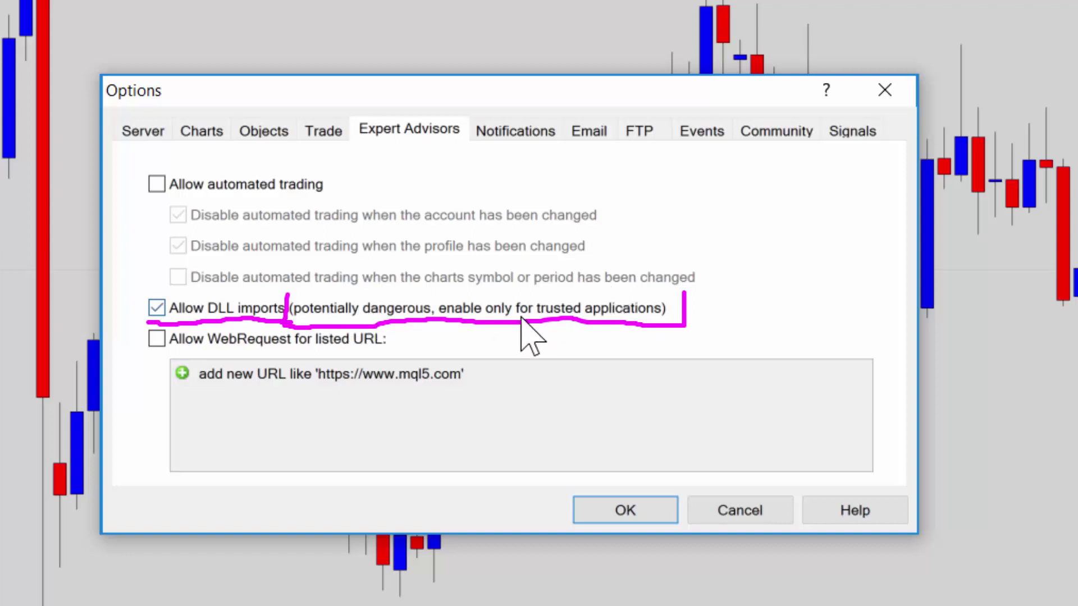
{"action": "key", "text": "Escape"}
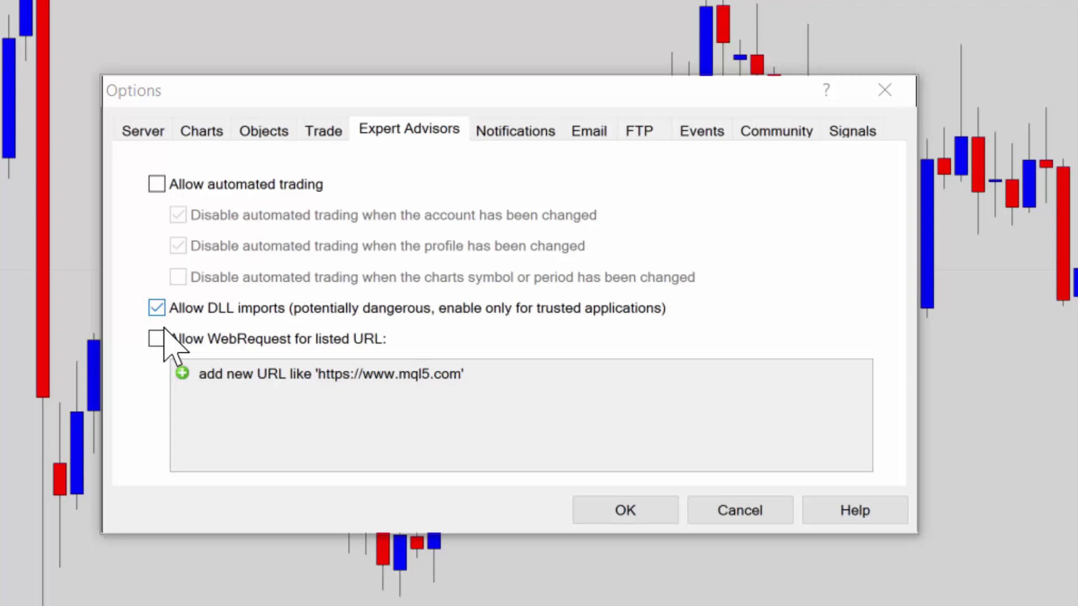
{"action": "mouse_move", "coordinate": [140, 322]}
{"action": "left_mouse_down"}
{"action": "mouse_move", "coordinate": [229, 335]}
{"action": "mouse_move", "coordinate": [296, 324]}
{"action": "mouse_move", "coordinate": [288, 299]}
{"action": "mouse_move", "coordinate": [229, 283]}
{"action": "mouse_move", "coordinate": [155, 281]}
{"action": "mouse_move", "coordinate": [130, 302]}
{"action": "mouse_move", "coordinate": [146, 319]}
{"action": "mouse_move", "coordinate": [233, 328]}
{"action": "left_mouse_up"}
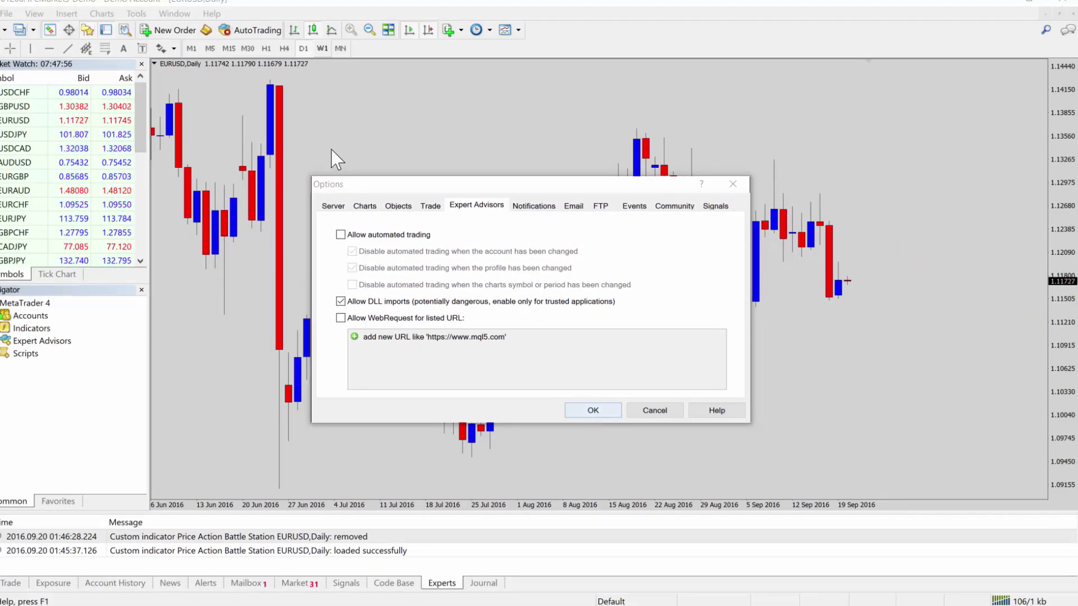
{"action": "left_click", "coordinate": [379, 185]}
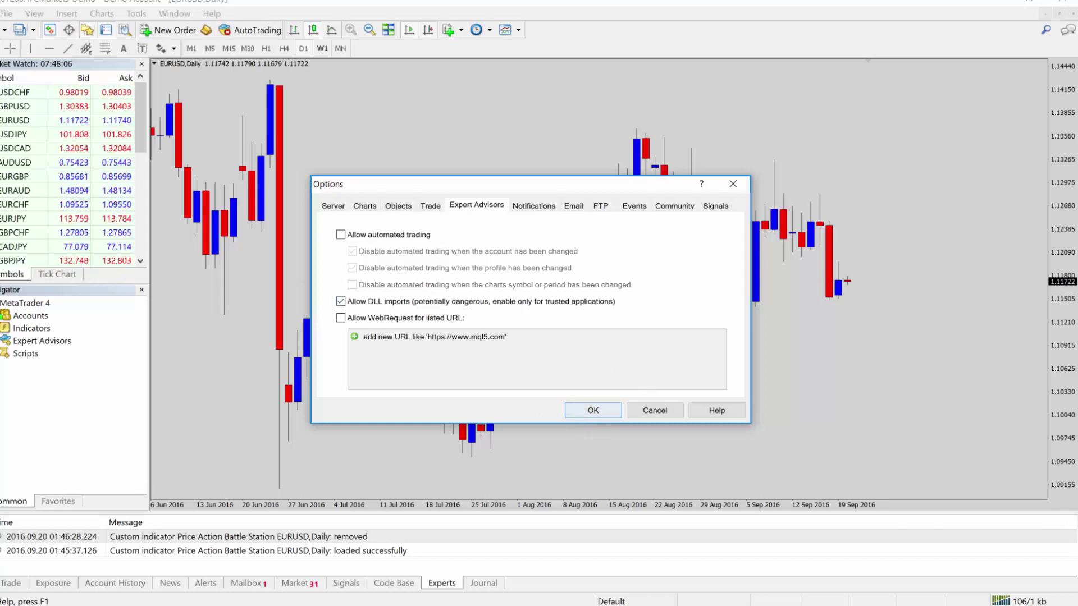
Step: Confirm the DLL-imports option and drag Price Action Battle Station from the Navigator onto EURUSD
{"action": "left_click", "coordinate": [607, 410]}
{"action": "double_click", "coordinate": [42, 340]}
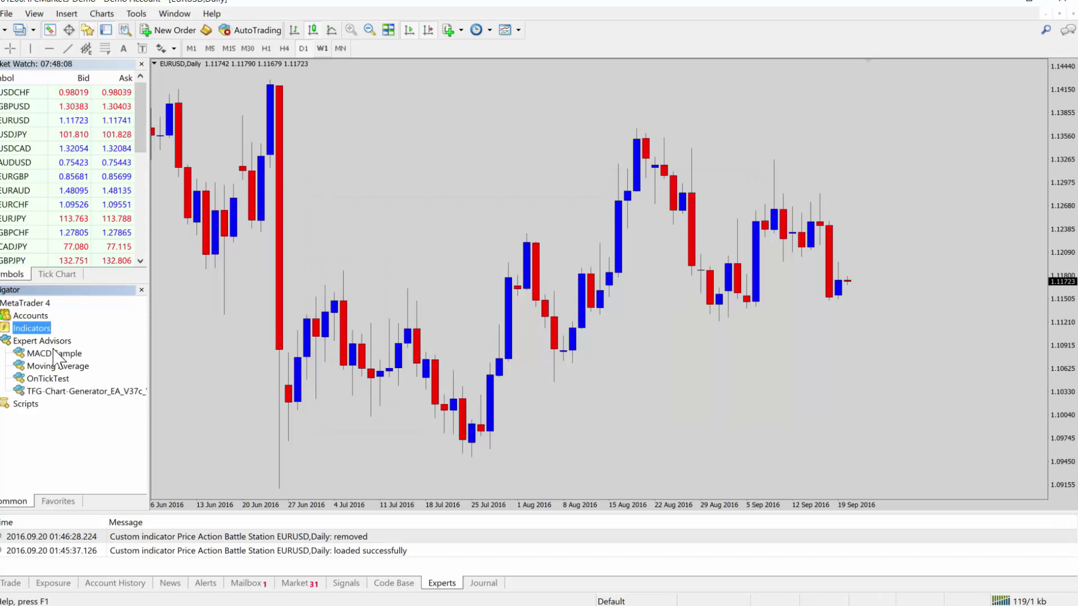
{"action": "double_click", "coordinate": [7, 329]}
{"action": "key", "text": "Left"}
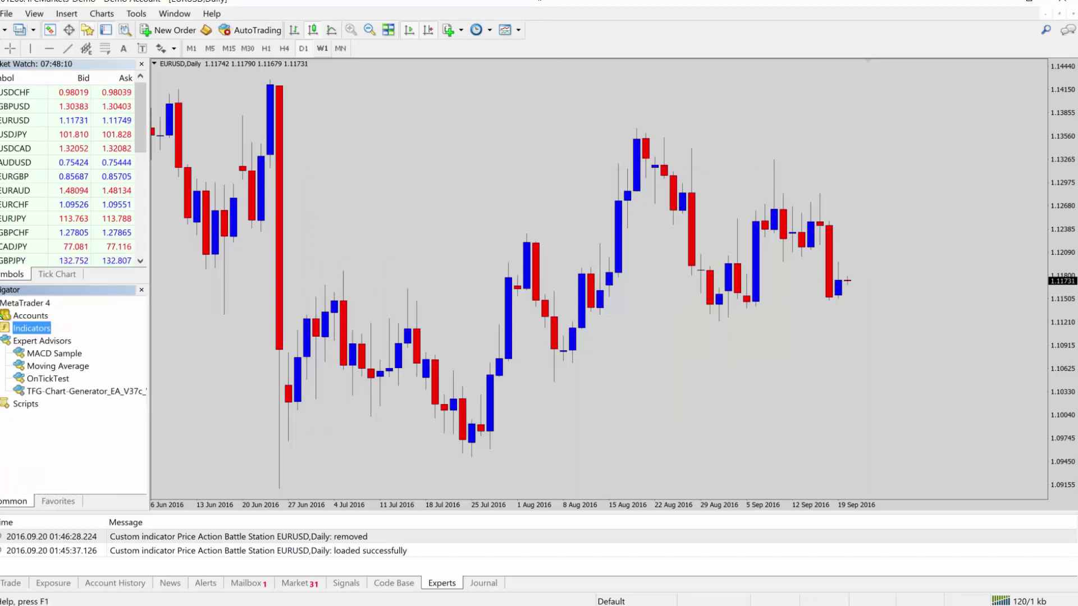
{"action": "double_click", "coordinate": [1, 333]}
{"action": "scroll", "coordinate": [79, 362], "scroll_direction": "down", "scroll_amount": 8}
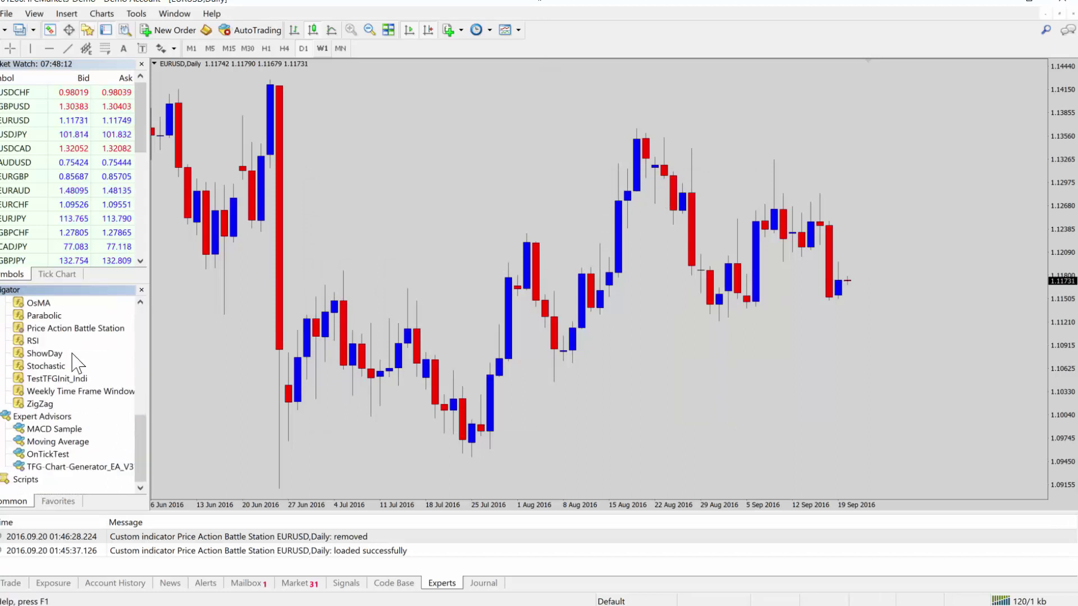
{"action": "scroll", "coordinate": [81, 373], "scroll_direction": "up", "scroll_amount": 2}
{"action": "left_click", "coordinate": [73, 404]}
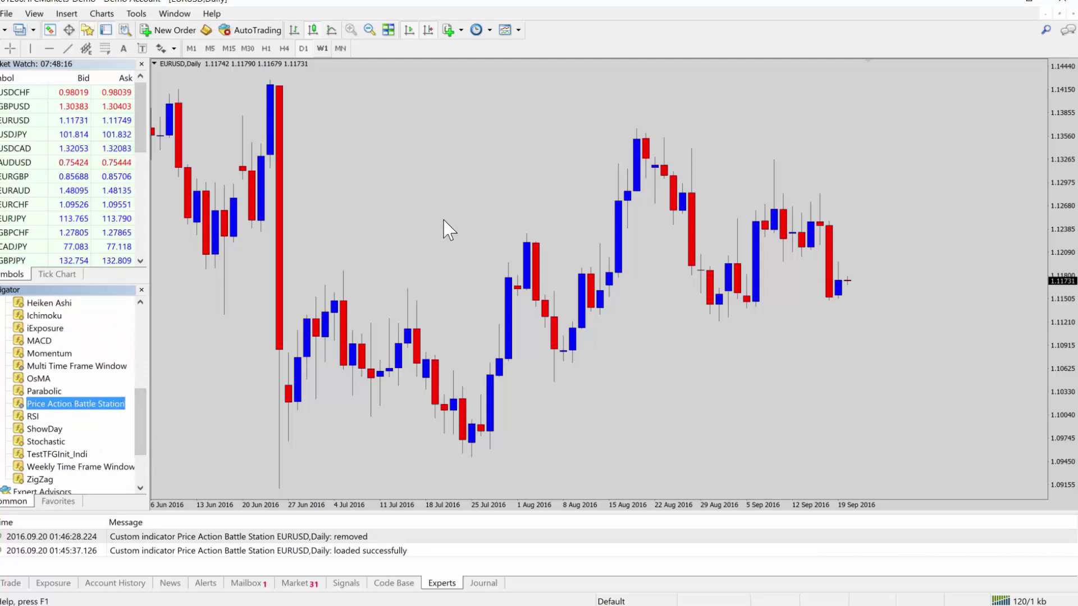
{"action": "left_click_drag", "start_coordinate": [446, 229], "coordinate": [445, 228]}
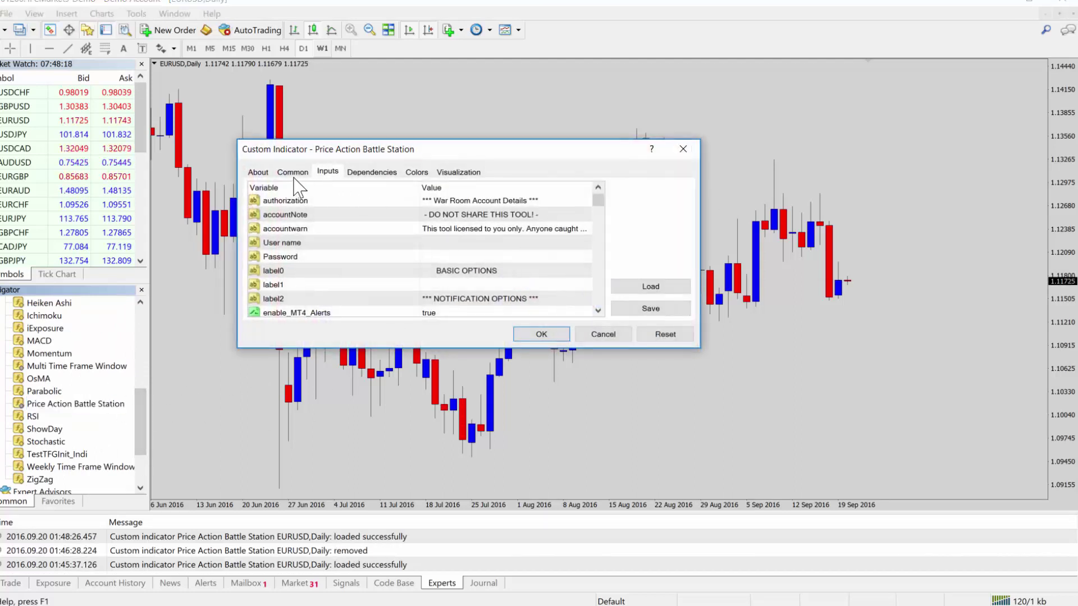
Step: Review the indicator's Common settings, then close its dialog without applying them
{"action": "left_click", "coordinate": [292, 172]}
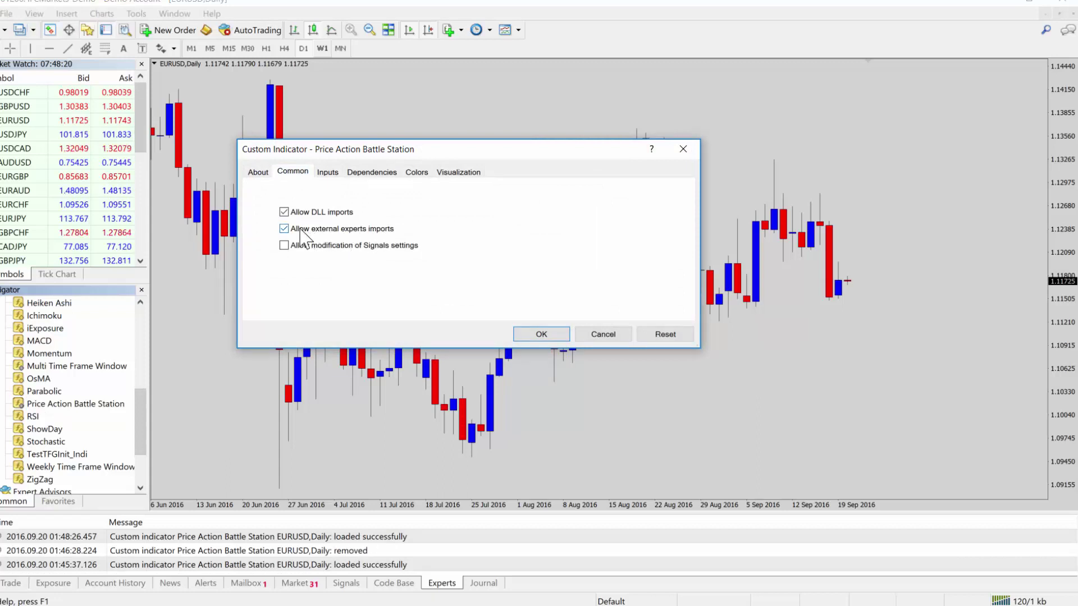
{"action": "left_click_drag", "start_coordinate": [292, 220], "coordinate": [353, 222]}
{"action": "mouse_move", "coordinate": [140, 16]}
{"action": "left_mouse_down"}
{"action": "mouse_move", "coordinate": [119, 21]}
{"action": "mouse_move", "coordinate": [153, 23]}
{"action": "mouse_move", "coordinate": [141, 8]}
{"action": "mouse_move", "coordinate": [139, 25]}
{"action": "left_mouse_up"}
{"action": "left_click_drag", "start_coordinate": [276, 215], "coordinate": [282, 195]}
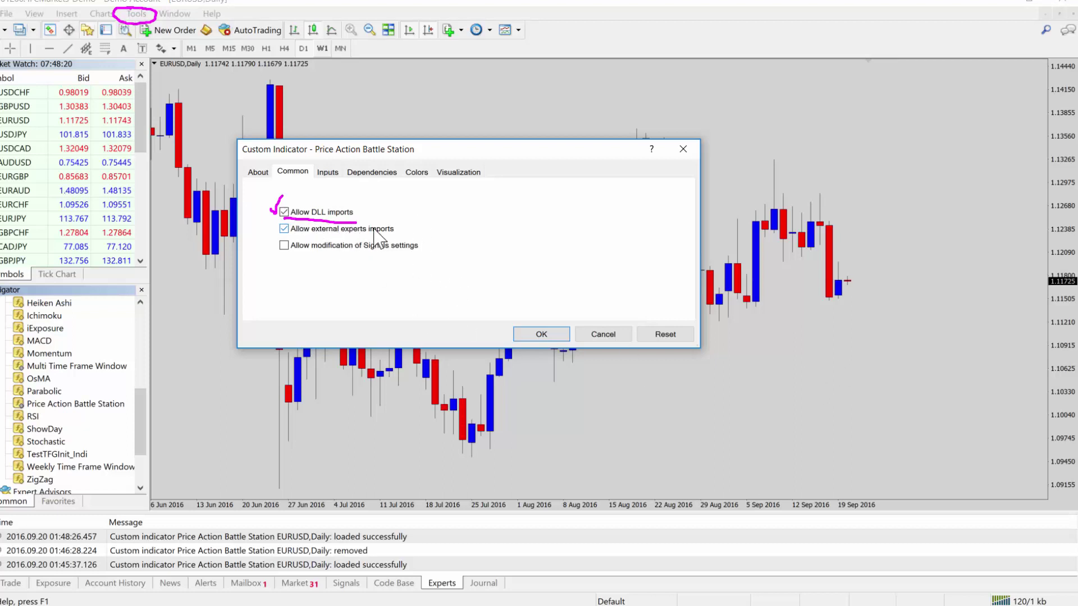
{"action": "key", "text": "Escape"}
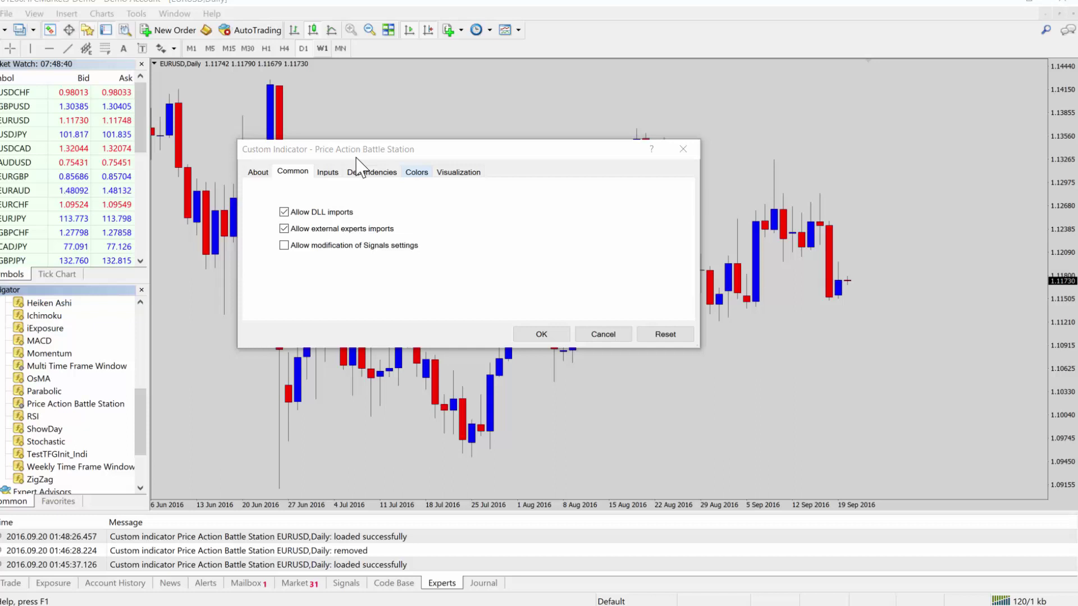
{"action": "left_click", "coordinate": [683, 149]}
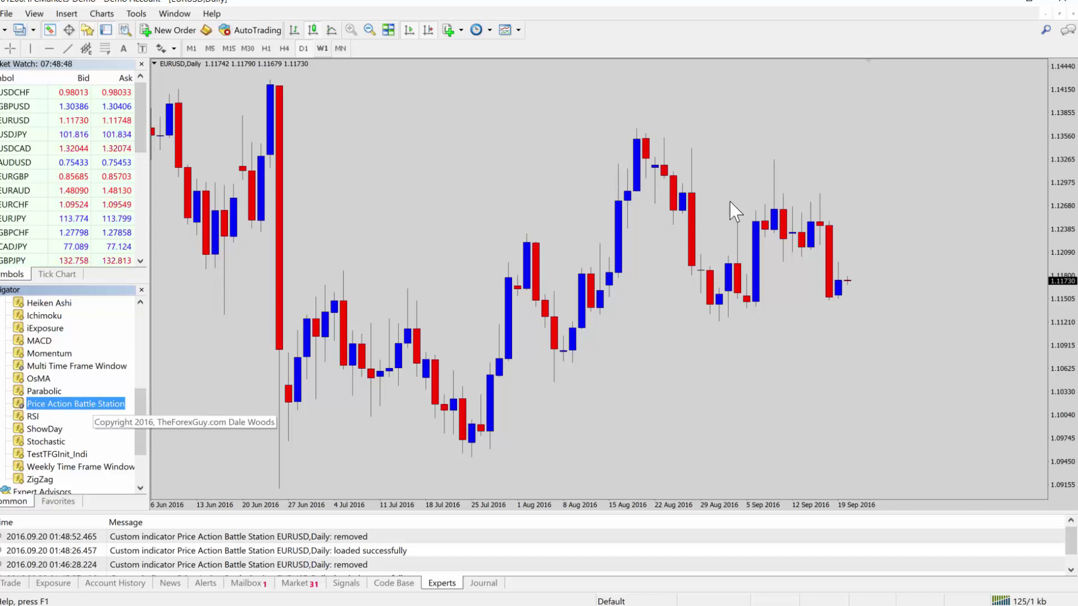
Step: Drag Price Action Battle Station onto the chart and check its About version and copyright information
{"action": "left_click_drag", "start_coordinate": [440, 270], "coordinate": [436, 258]}
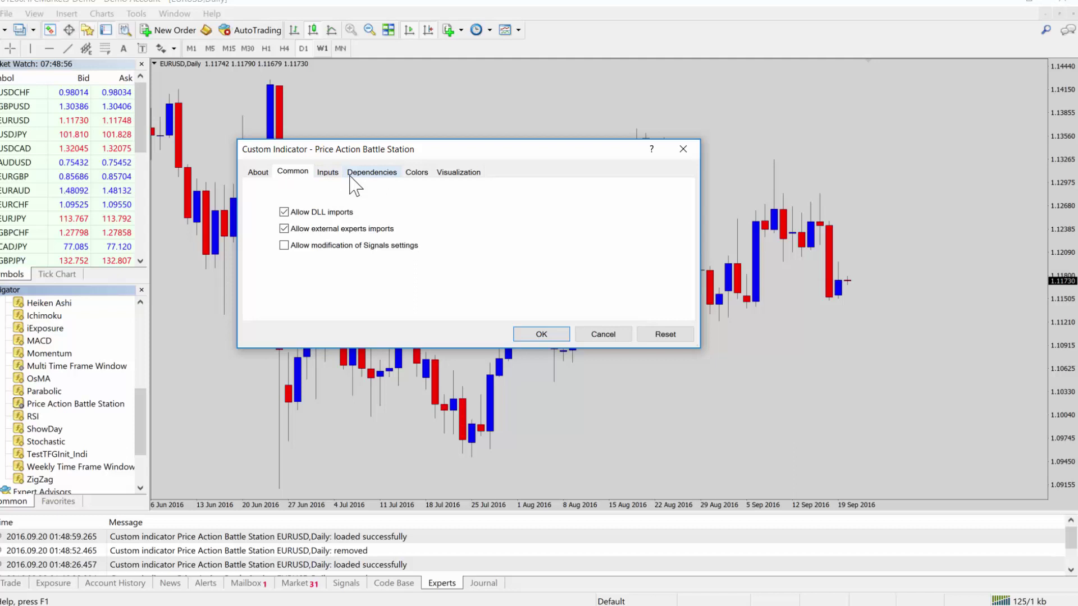
{"action": "left_click", "coordinate": [258, 171]}
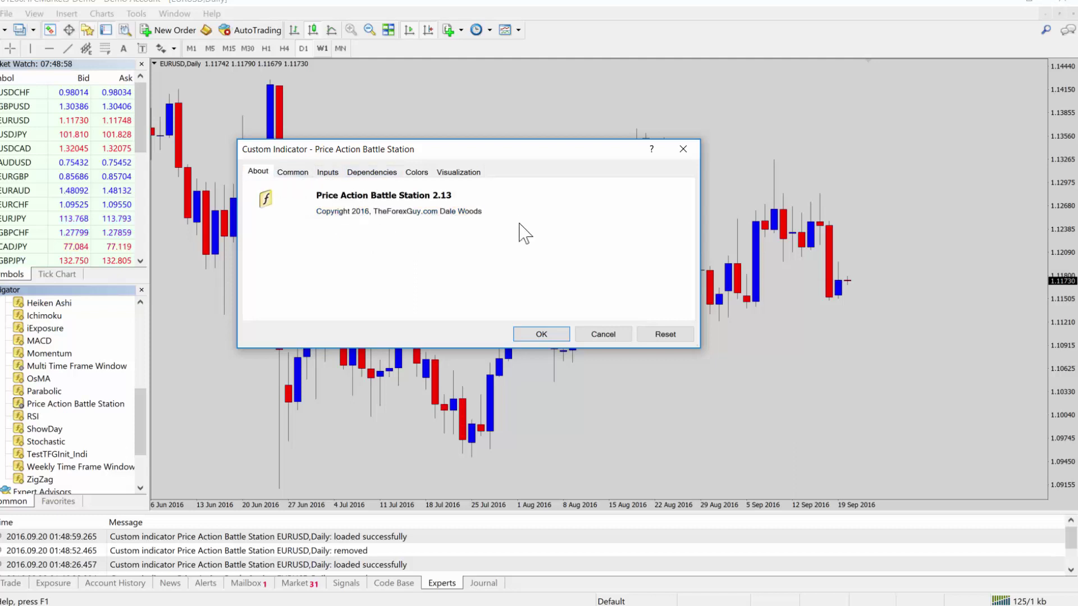
{"action": "left_click", "coordinate": [293, 172]}
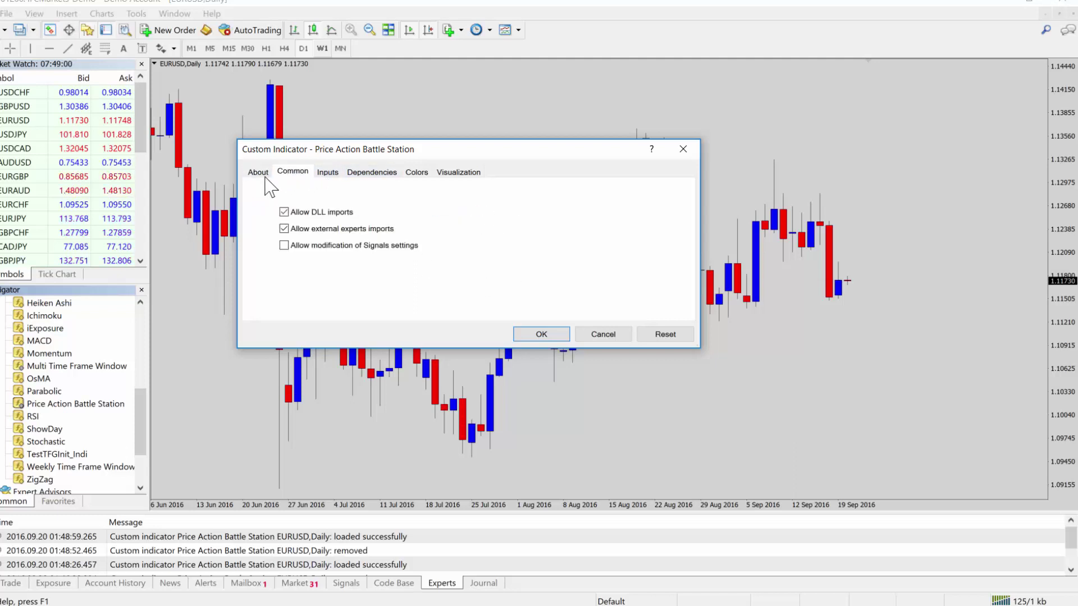
{"action": "left_click", "coordinate": [258, 172]}
Step: Scroll through the indicator's input variables on the Inputs tab
{"action": "left_click", "coordinate": [327, 172]}
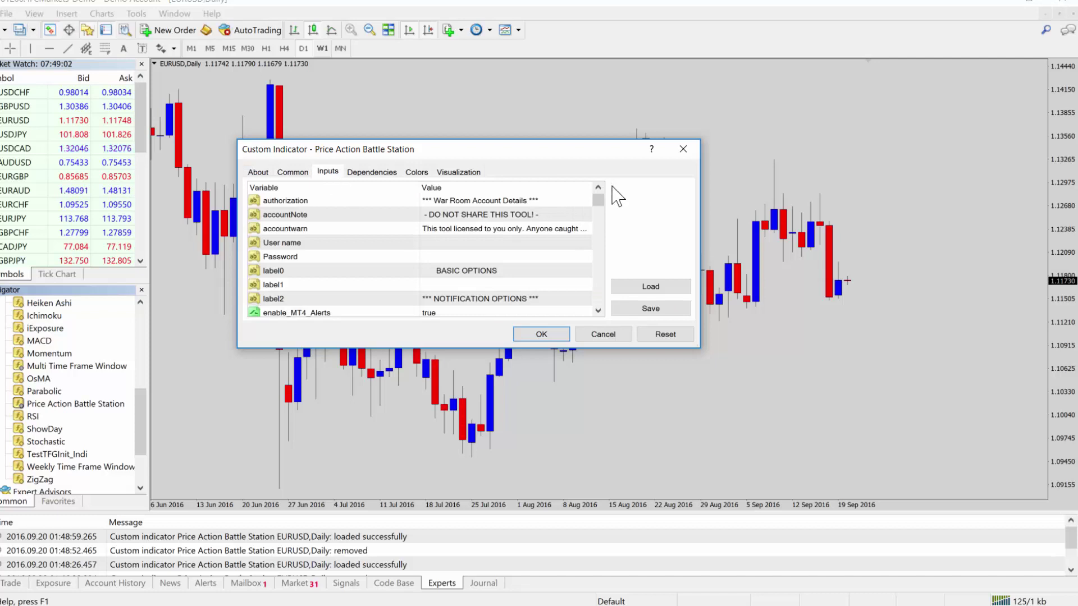
{"action": "mouse_move", "coordinate": [598, 200]}
{"action": "left_mouse_down"}
{"action": "mouse_move", "coordinate": [598, 216]}
{"action": "mouse_move", "coordinate": [598, 203]}
{"action": "left_mouse_up"}
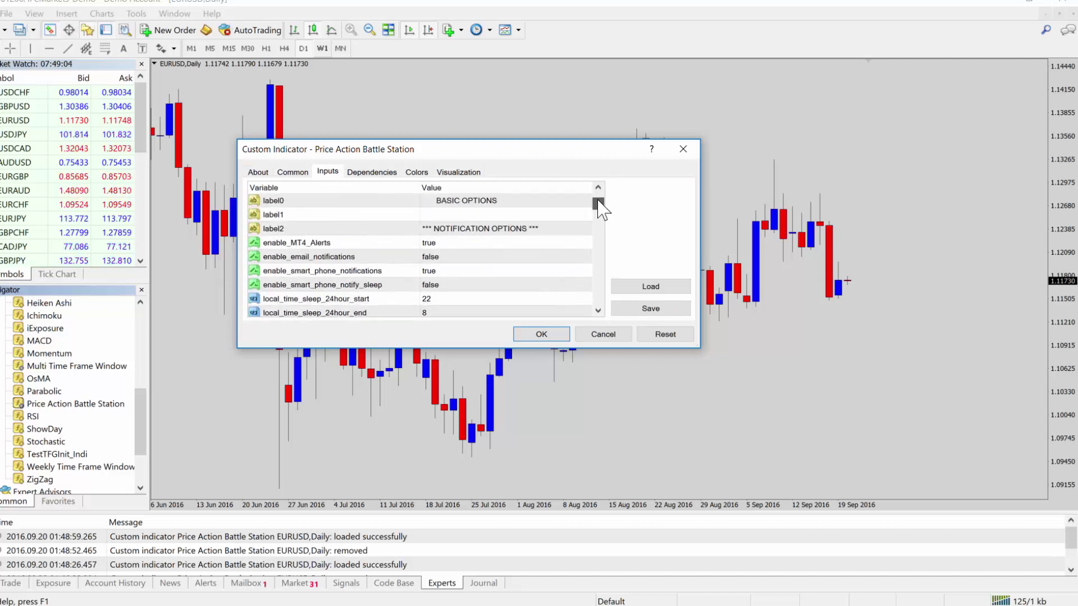
{"action": "scroll", "coordinate": [494, 256], "scroll_direction": "down", "scroll_amount": 2}
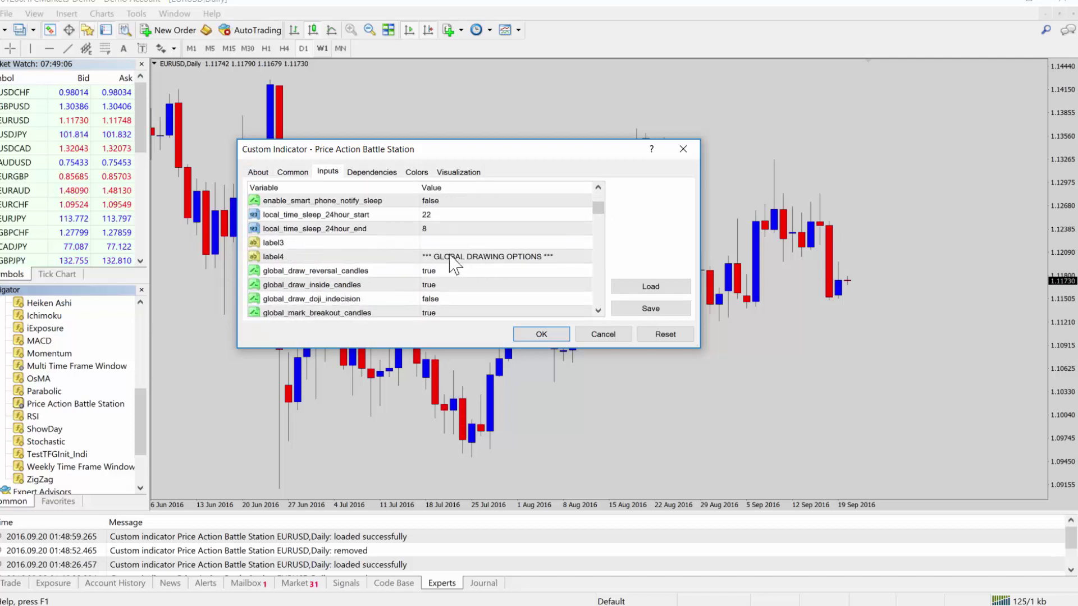
{"action": "scroll", "coordinate": [416, 274], "scroll_direction": "down", "scroll_amount": 2}
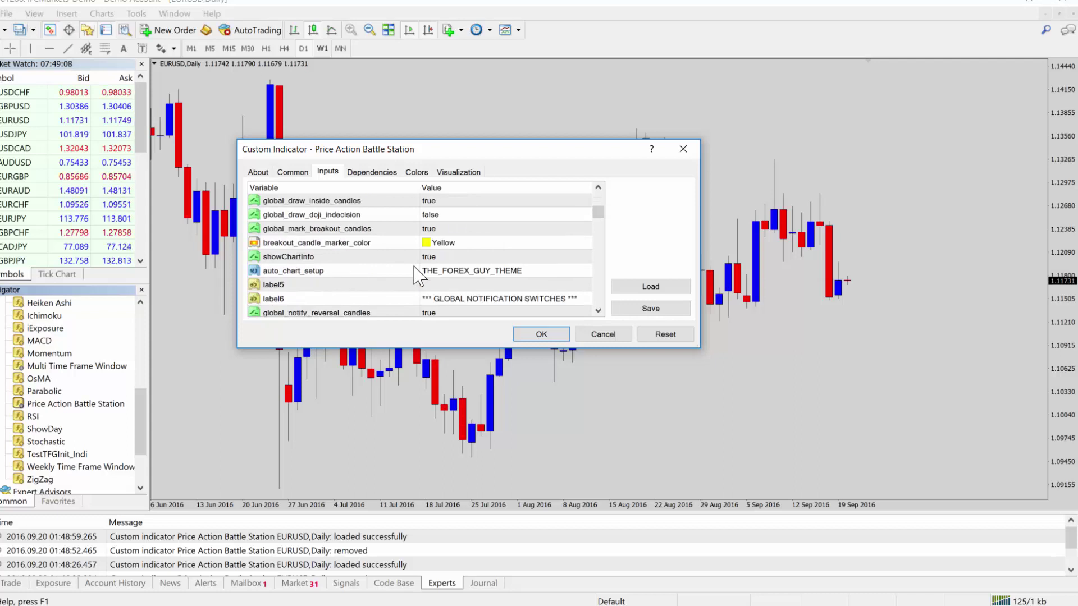
{"action": "scroll", "coordinate": [416, 275], "scroll_direction": "down", "scroll_amount": 3}
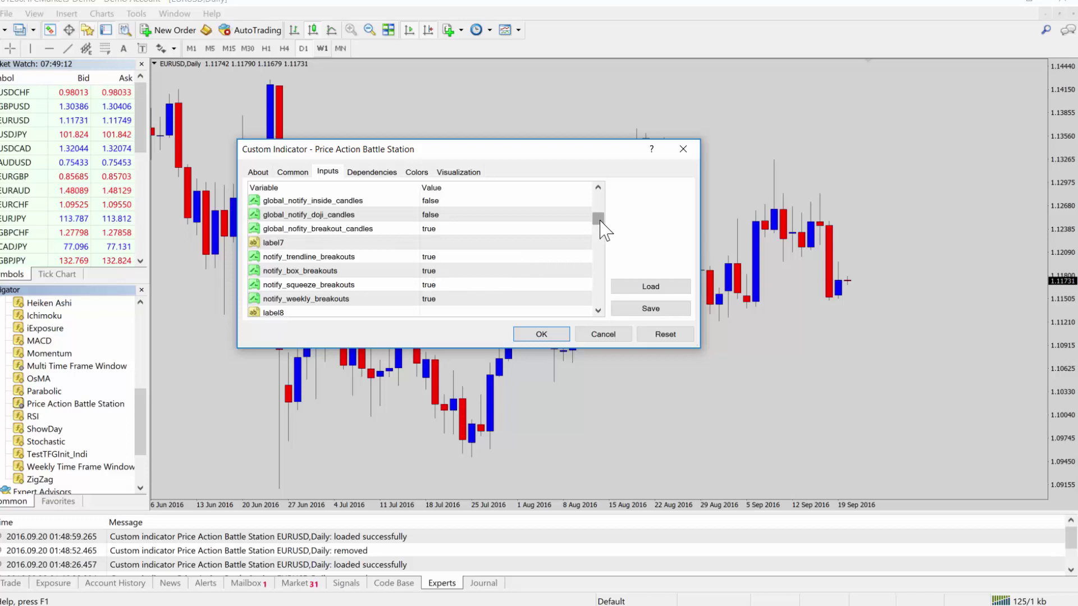
{"action": "mouse_move", "coordinate": [600, 217]}
{"action": "left_mouse_down"}
{"action": "mouse_move", "coordinate": [611, 284]}
{"action": "mouse_move", "coordinate": [621, 236]}
{"action": "mouse_move", "coordinate": [600, 203]}
{"action": "mouse_move", "coordinate": [606, 216]}
{"action": "left_mouse_up"}
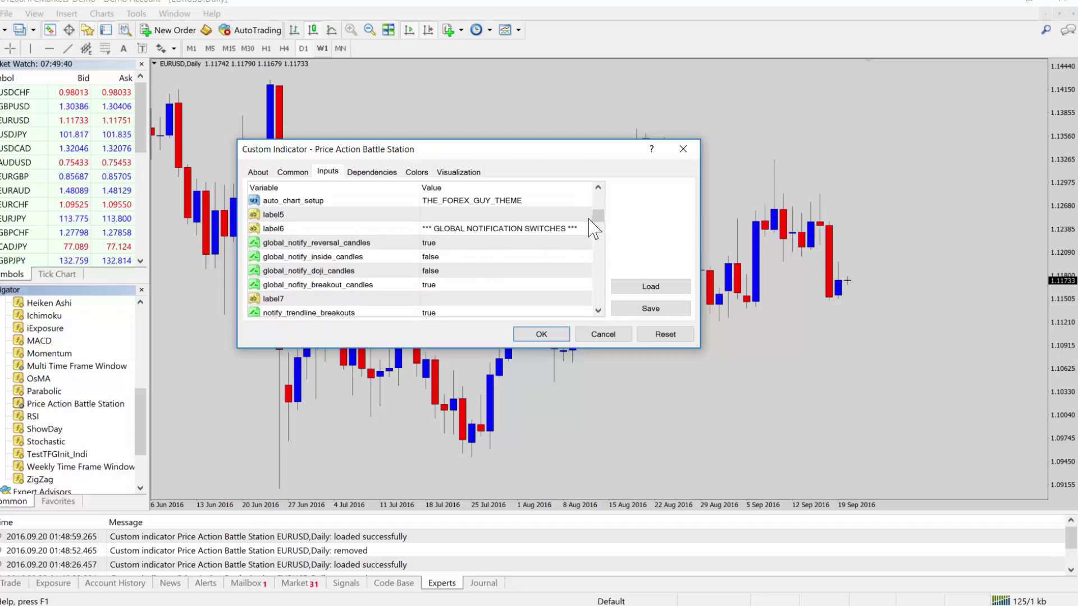
{"action": "left_click_drag", "start_coordinate": [601, 212], "coordinate": [601, 214]}
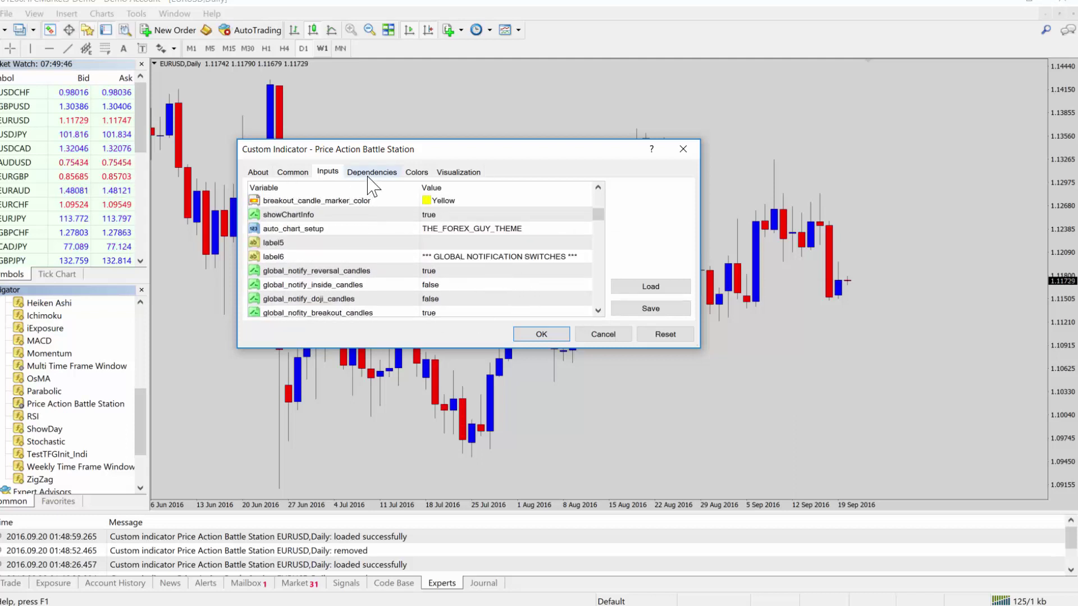
{"action": "left_click_drag", "start_coordinate": [598, 212], "coordinate": [600, 197]}
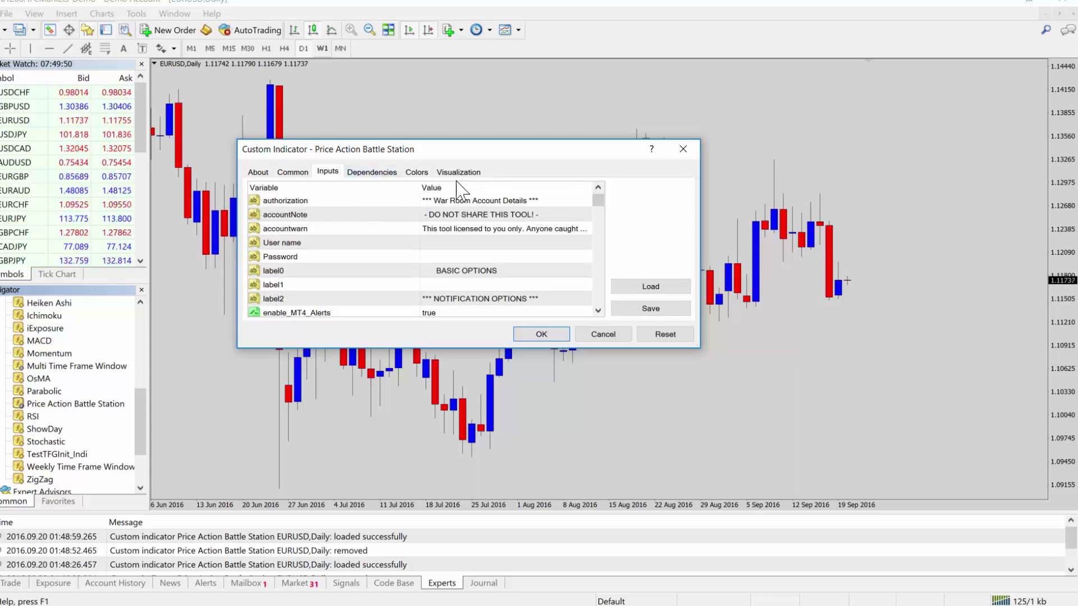
Step: Review the Colors and Visualization tabs, then apply the indicator with its default settings
{"action": "left_click", "coordinate": [416, 172]}
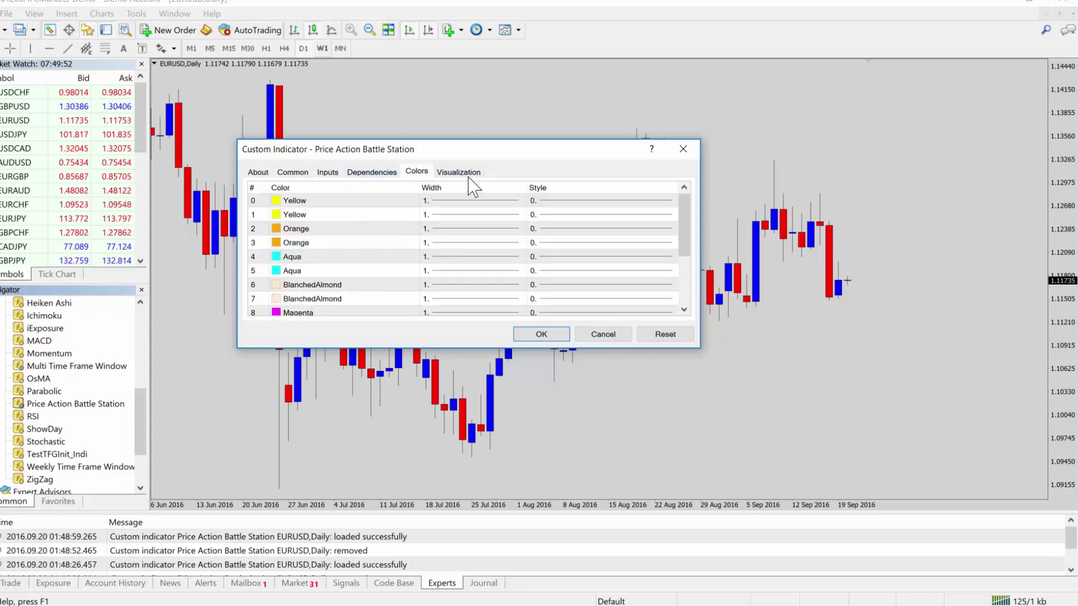
{"action": "left_click", "coordinate": [463, 174]}
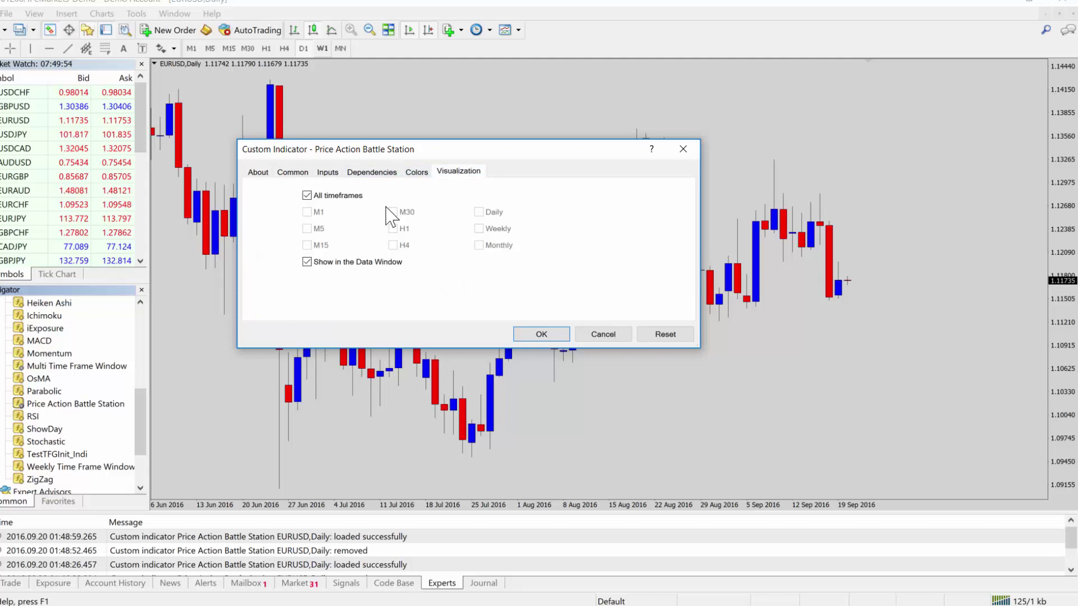
{"action": "left_click", "coordinate": [417, 173]}
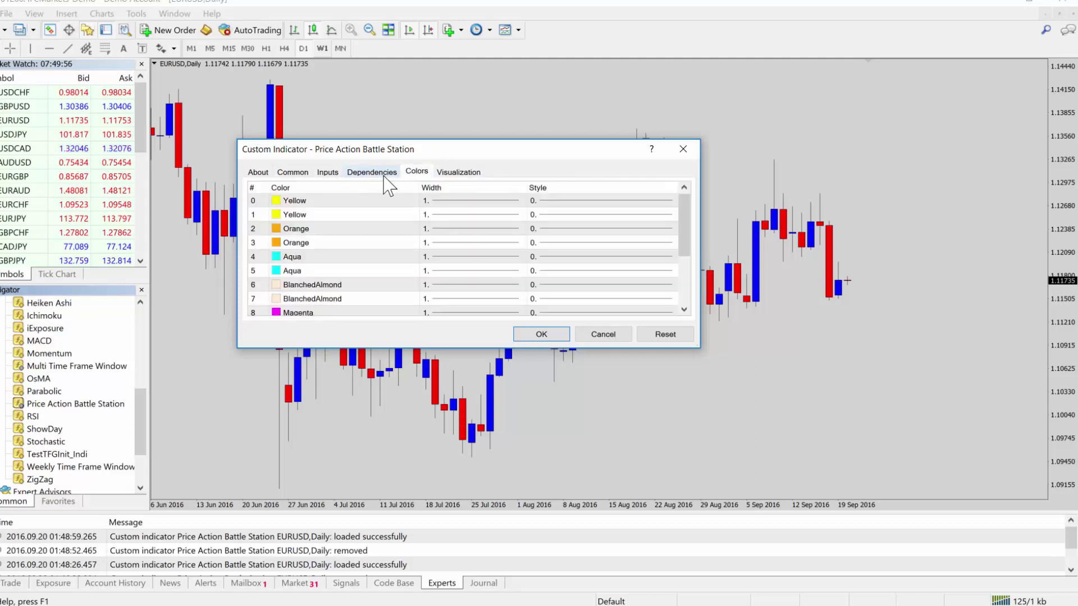
{"action": "left_click", "coordinate": [328, 172]}
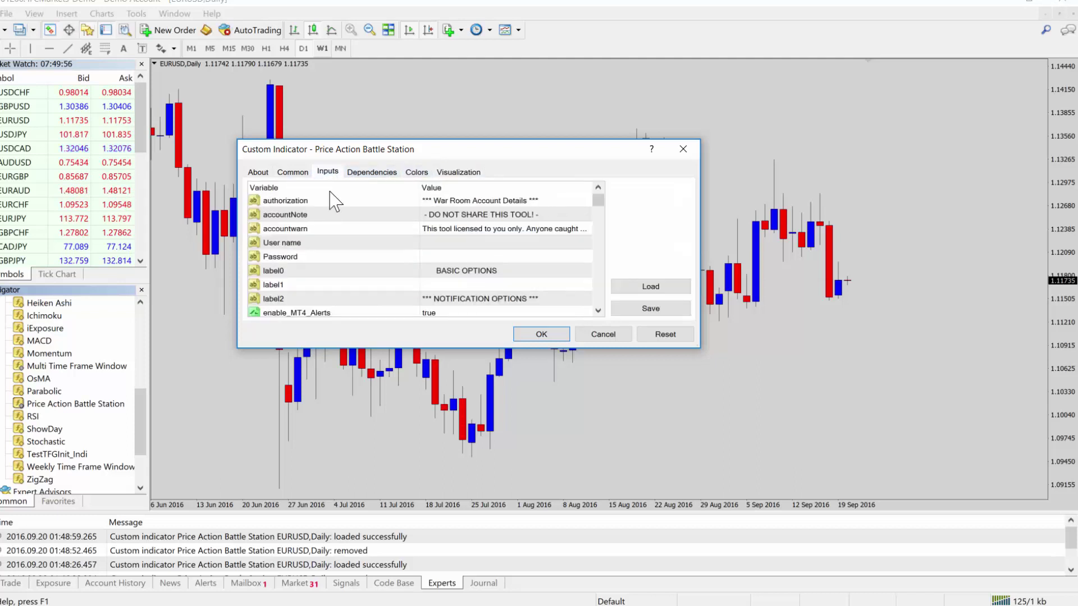
{"action": "left_click", "coordinate": [540, 335]}
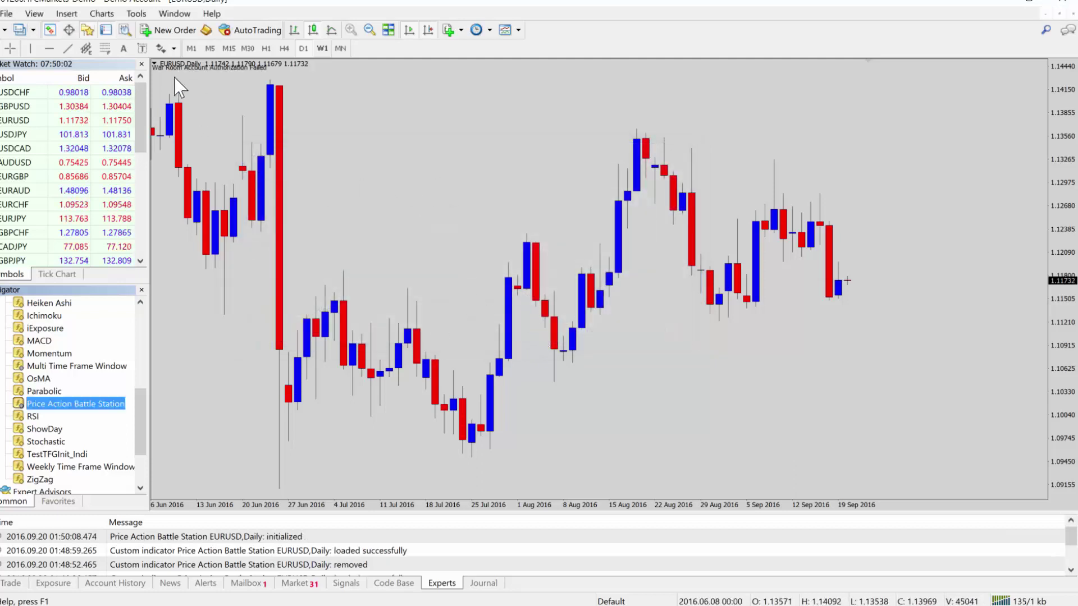
{"action": "scroll", "coordinate": [500, 260], "scroll_direction": "up", "scroll_amount": 3}
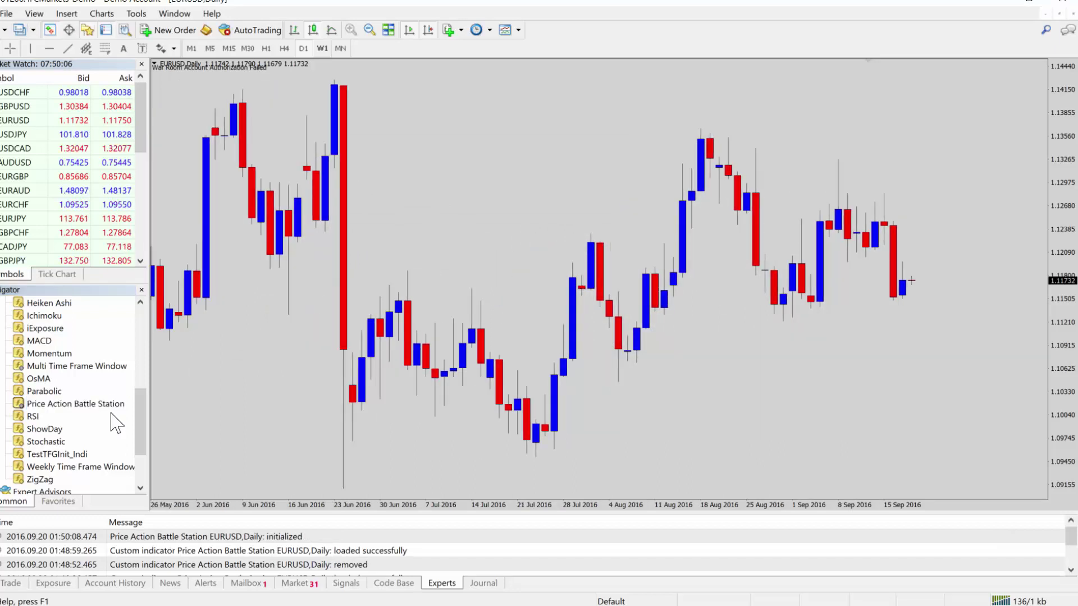
{"action": "scroll", "coordinate": [435, 245], "scroll_direction": "up", "scroll_amount": 1}
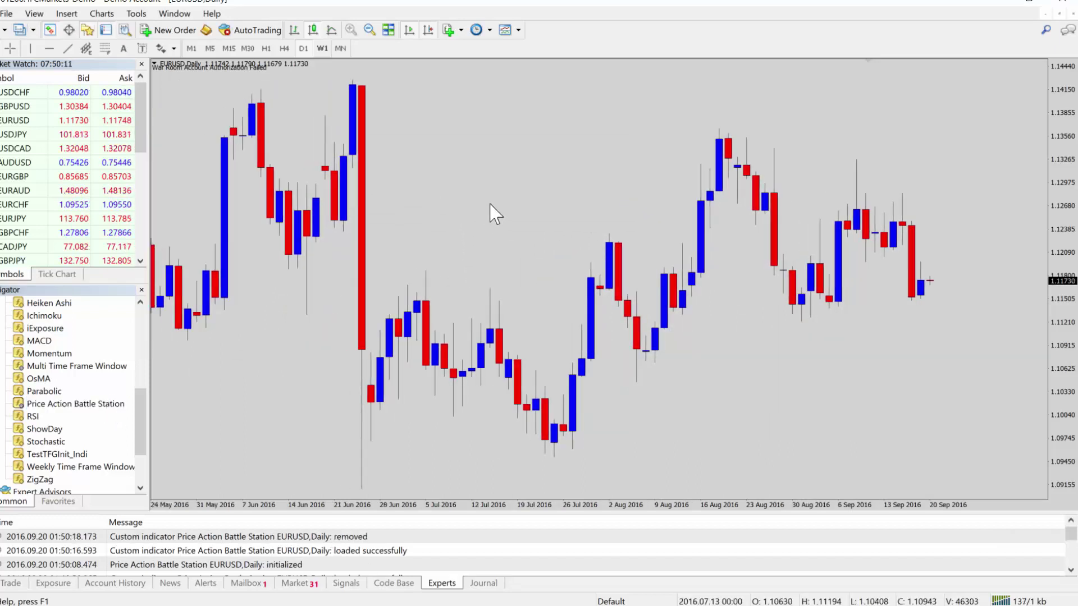
{"action": "scroll", "coordinate": [486, 209], "scroll_direction": "down", "scroll_amount": 4}
Step: Open Price Action Battle Station's settings from the chart's Indicators List and begin editing the User name input
{"action": "right_click", "coordinate": [437, 177]}
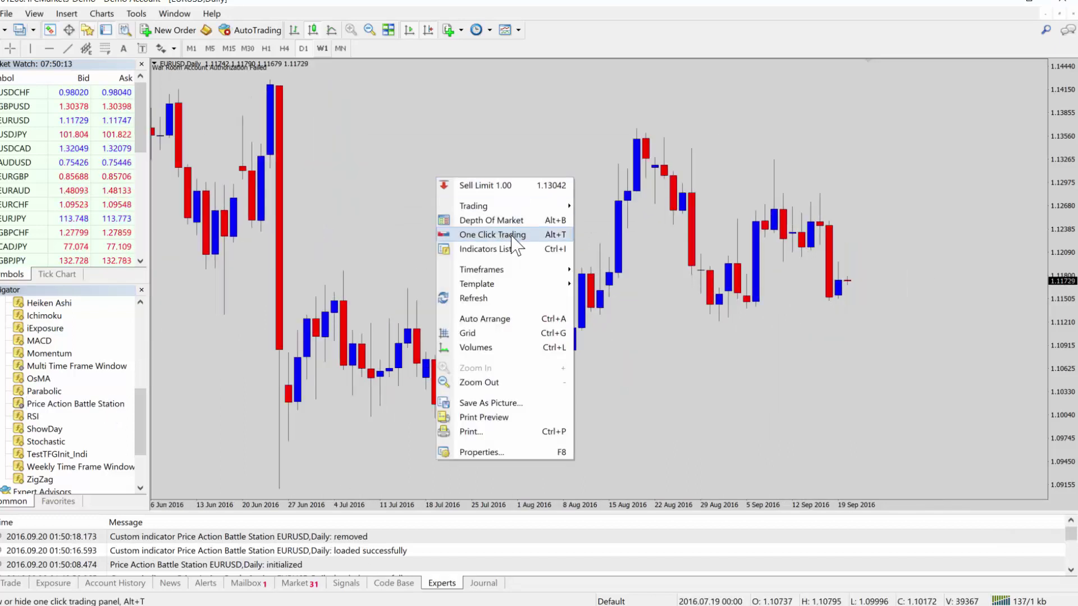
{"action": "scroll", "coordinate": [477, 225], "scroll_direction": "up", "scroll_amount": 1}
{"action": "right_click", "coordinate": [441, 154]}
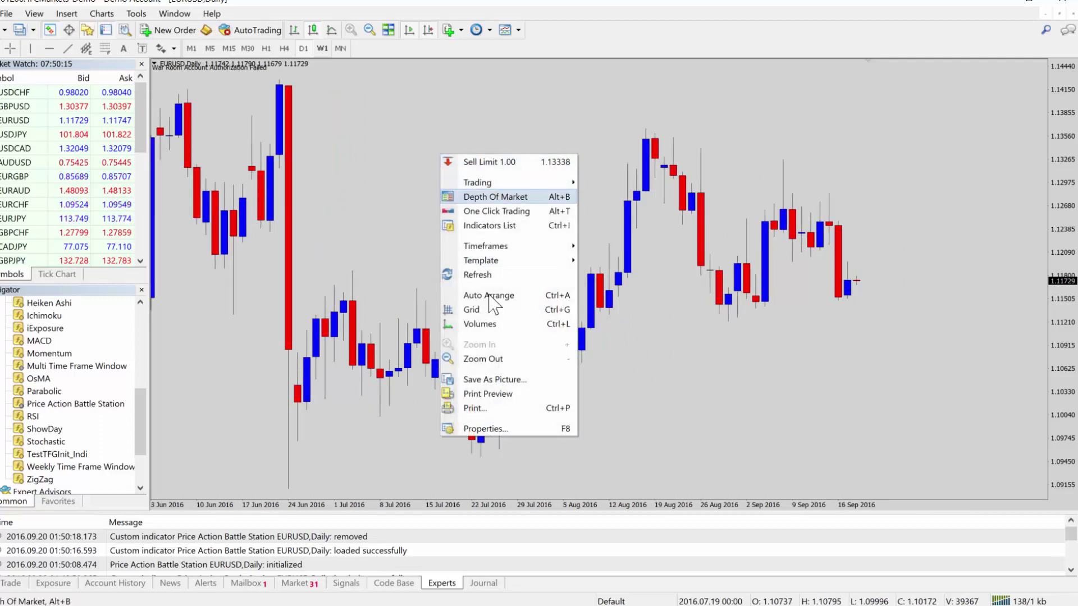
{"action": "left_click", "coordinate": [497, 227]}
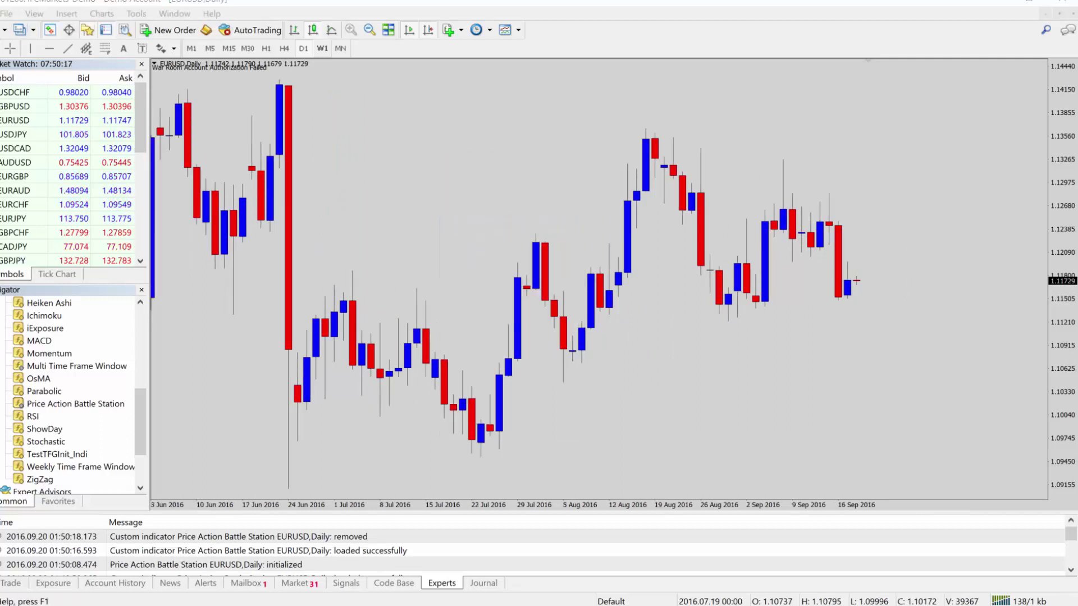
{"action": "left_click_drag", "start_coordinate": [533, 52], "coordinate": [498, 131]}
{"action": "double_click", "coordinate": [434, 168]}
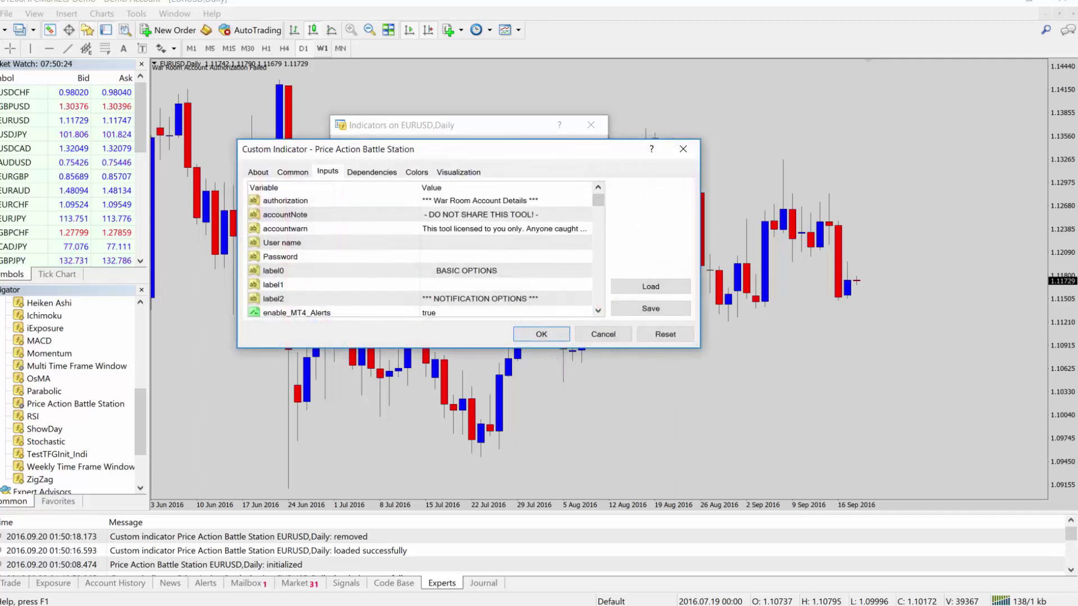
{"action": "double_click", "coordinate": [497, 242]}
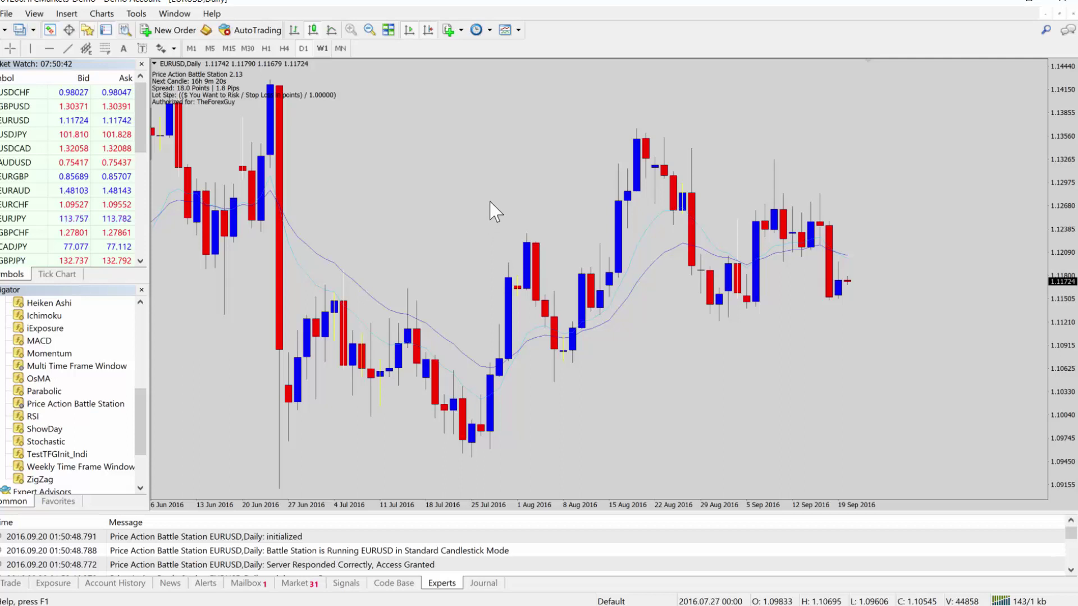
{"action": "scroll", "coordinate": [579, 251], "scroll_direction": "up", "scroll_amount": 3}
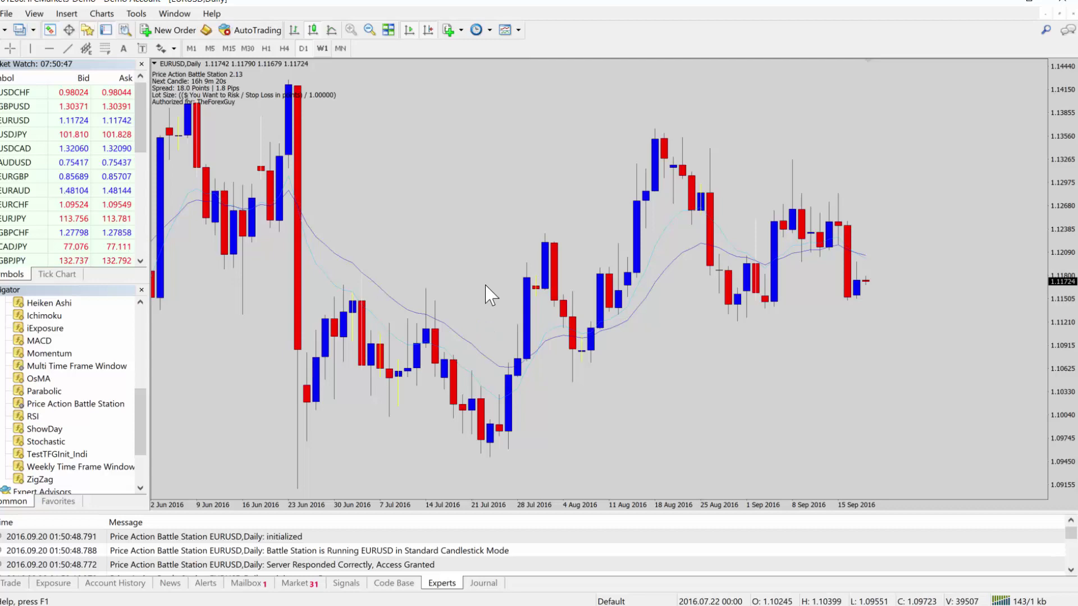
{"action": "scroll", "coordinate": [488, 296], "scroll_direction": "up", "scroll_amount": 10}
{"action": "scroll", "coordinate": [312, 240], "scroll_direction": "down", "scroll_amount": 11}
{"action": "right_click", "coordinate": [568, 167]}
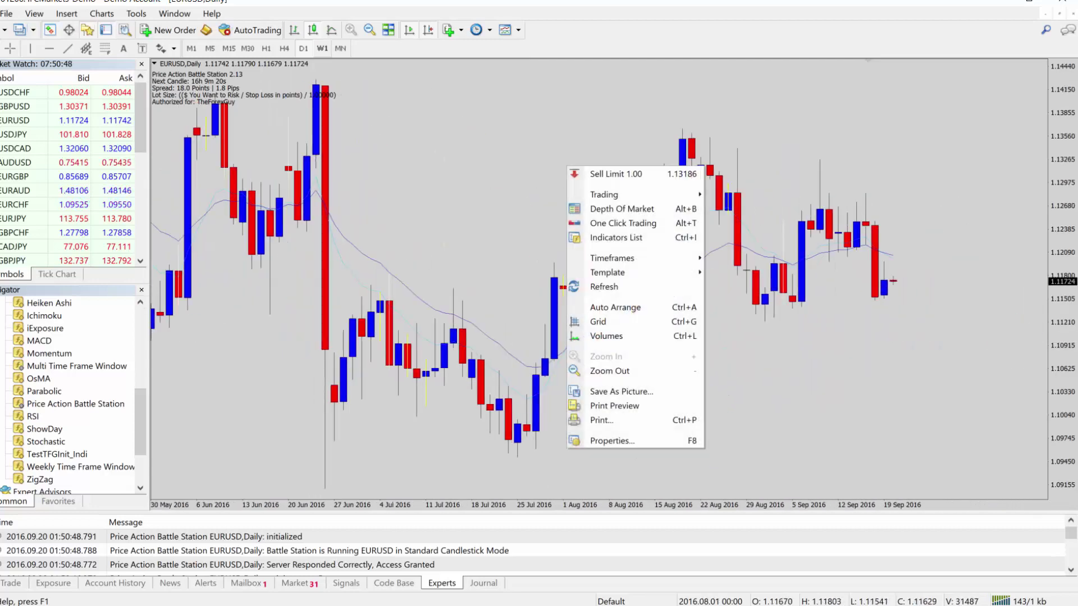
{"action": "left_click", "coordinate": [469, 224]}
{"action": "scroll", "coordinate": [479, 233], "scroll_direction": "up", "scroll_amount": 1}
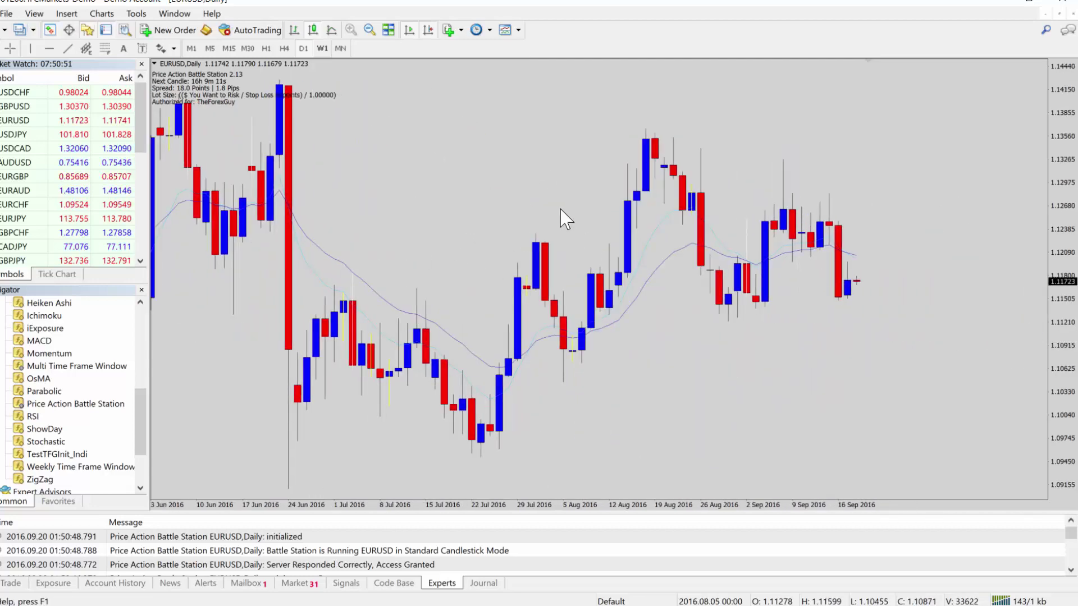
{"action": "scroll", "coordinate": [550, 211], "scroll_direction": "up", "scroll_amount": 1}
{"action": "scroll", "coordinate": [803, 305], "scroll_direction": "down", "scroll_amount": 1}
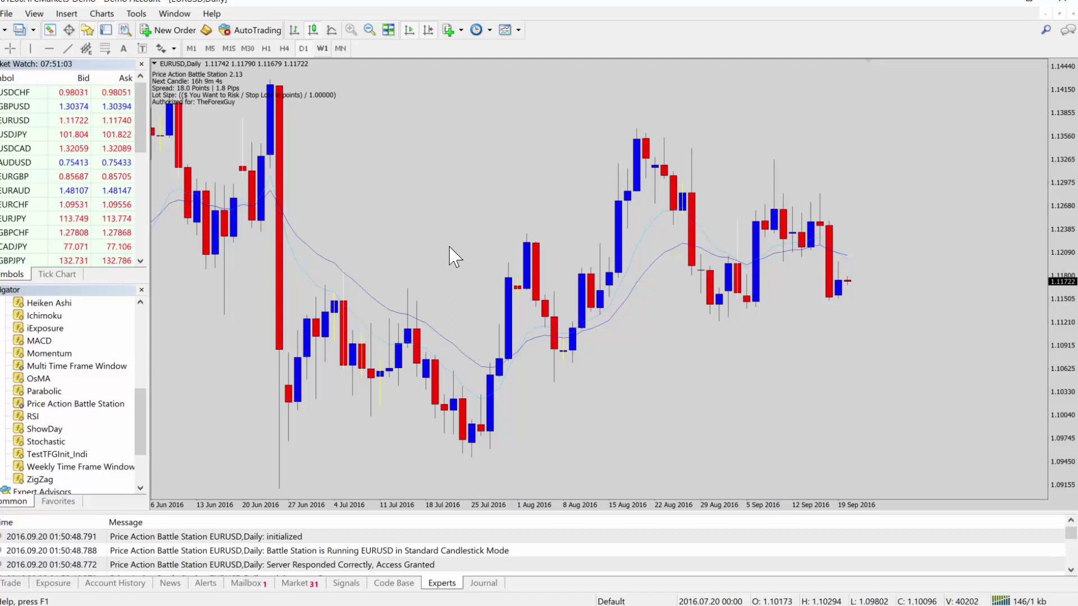
Step: Enable Chart on foreground in the EURUSD Daily chart's Common properties and apply the change
{"action": "right_click", "coordinate": [443, 214]}
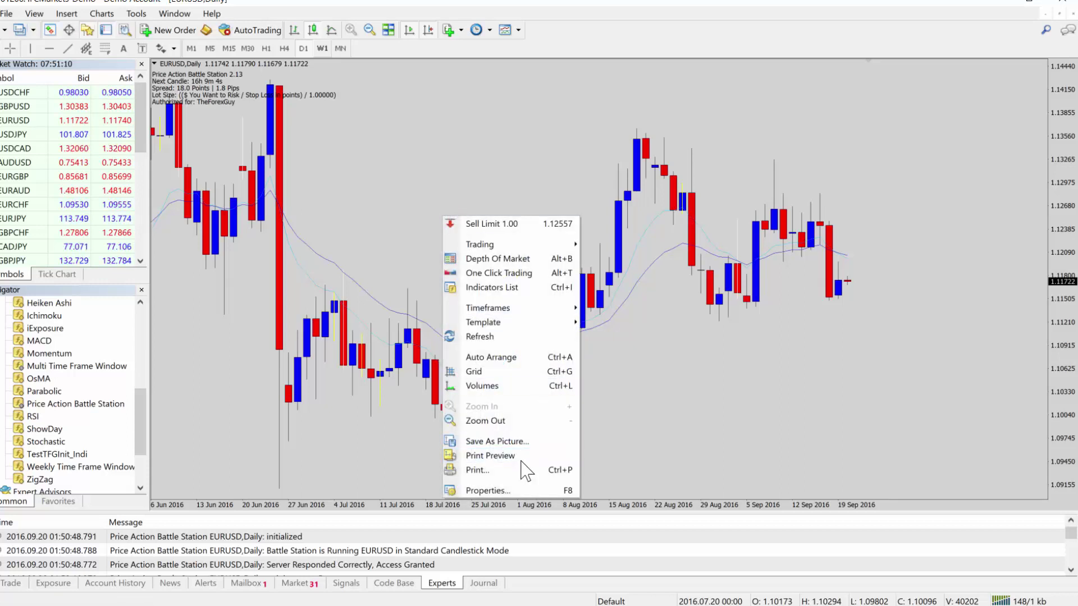
{"action": "right_click", "coordinate": [474, 189]}
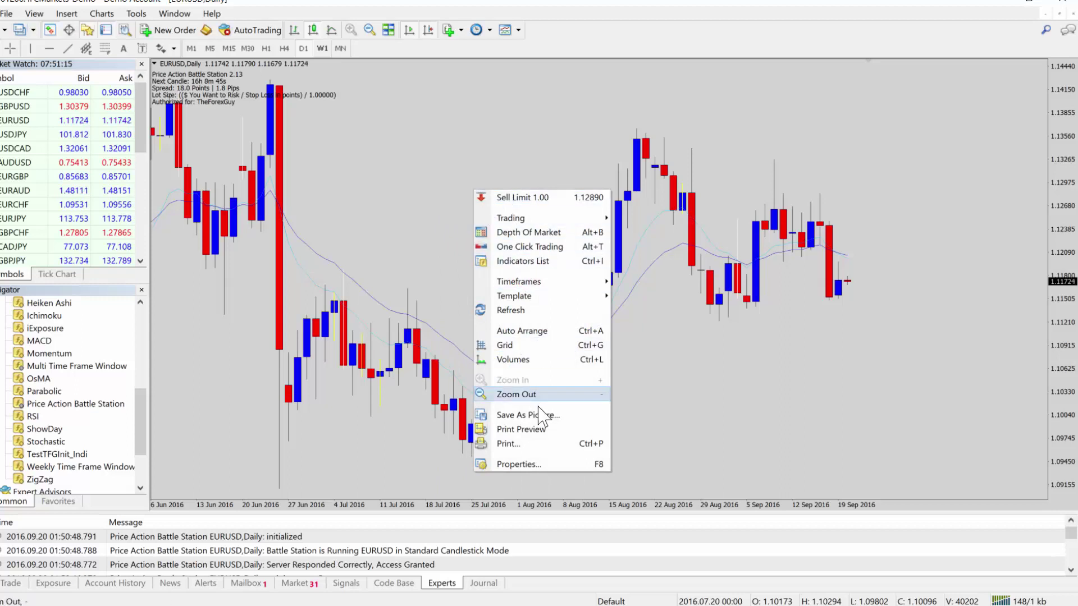
{"action": "left_click", "coordinate": [544, 466]}
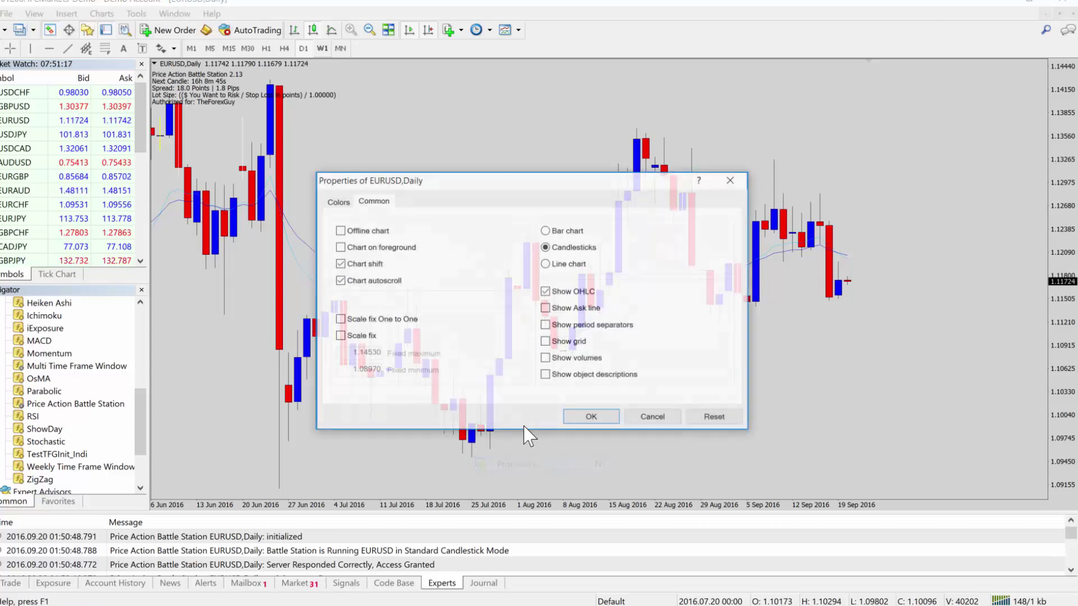
{"action": "left_click", "coordinate": [337, 201]}
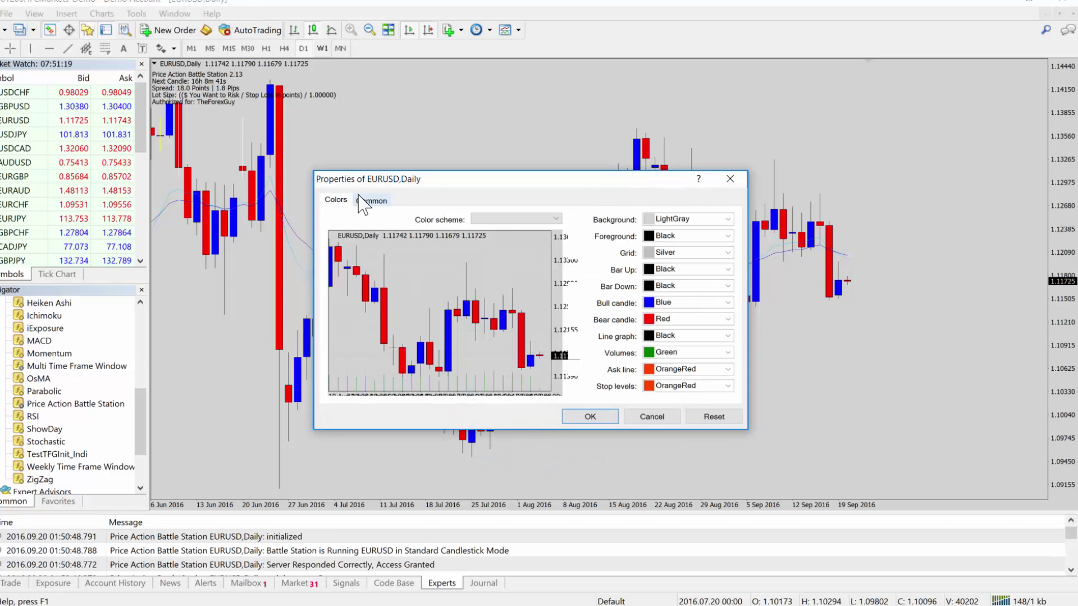
{"action": "left_click", "coordinate": [365, 200]}
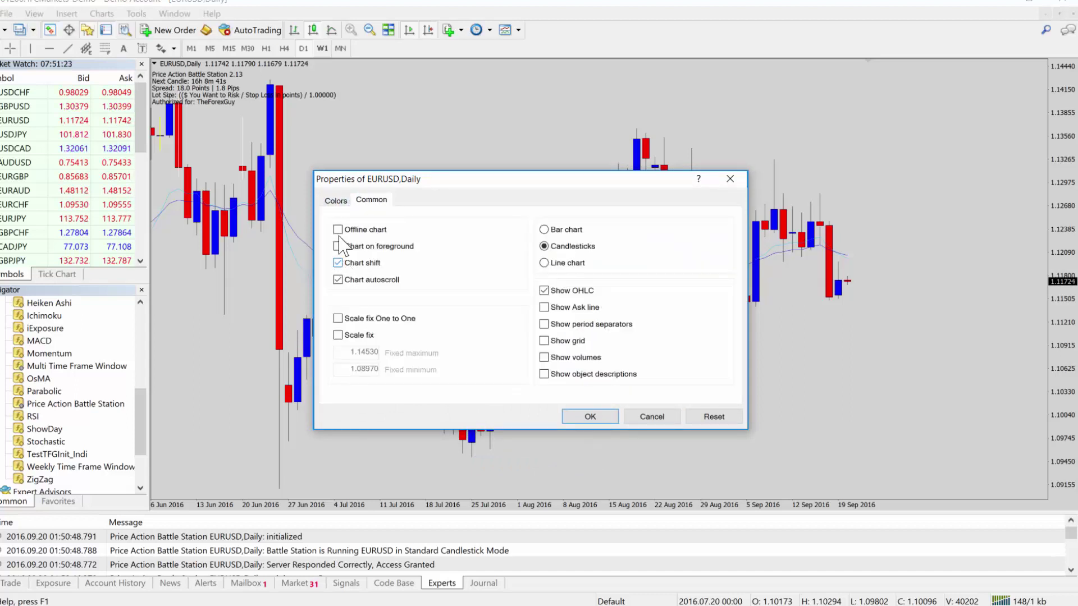
{"action": "mouse_move", "coordinate": [341, 234]}
{"action": "left_mouse_down"}
{"action": "mouse_move", "coordinate": [327, 242]}
{"action": "mouse_move", "coordinate": [339, 254]}
{"action": "mouse_move", "coordinate": [352, 253]}
{"action": "mouse_move", "coordinate": [346, 235]}
{"action": "left_mouse_up"}
{"action": "left_click_drag", "start_coordinate": [339, 249], "coordinate": [352, 240]}
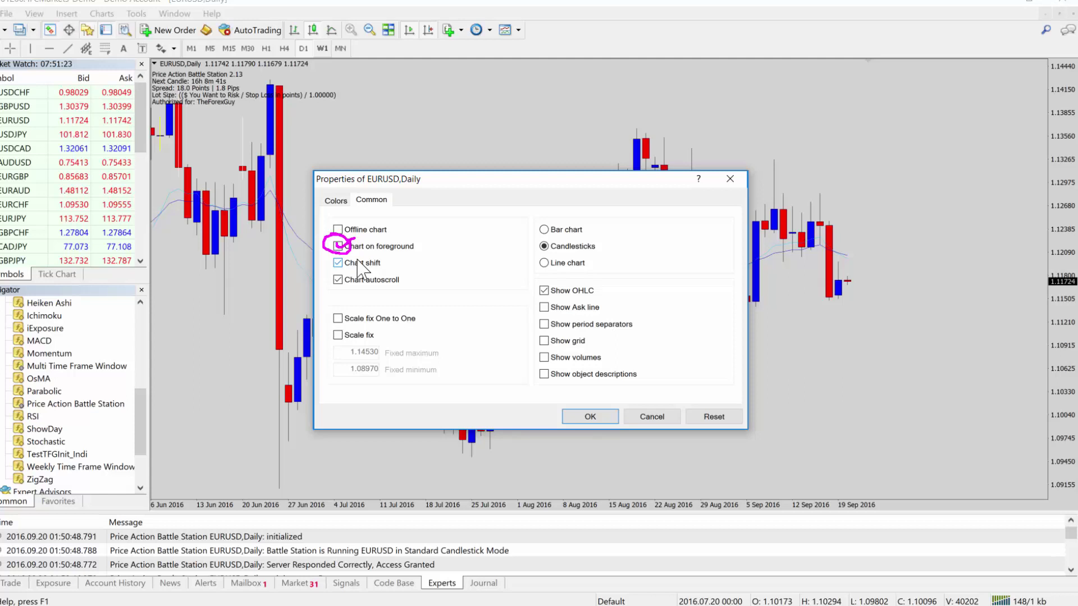
{"action": "left_click", "coordinate": [338, 246]}
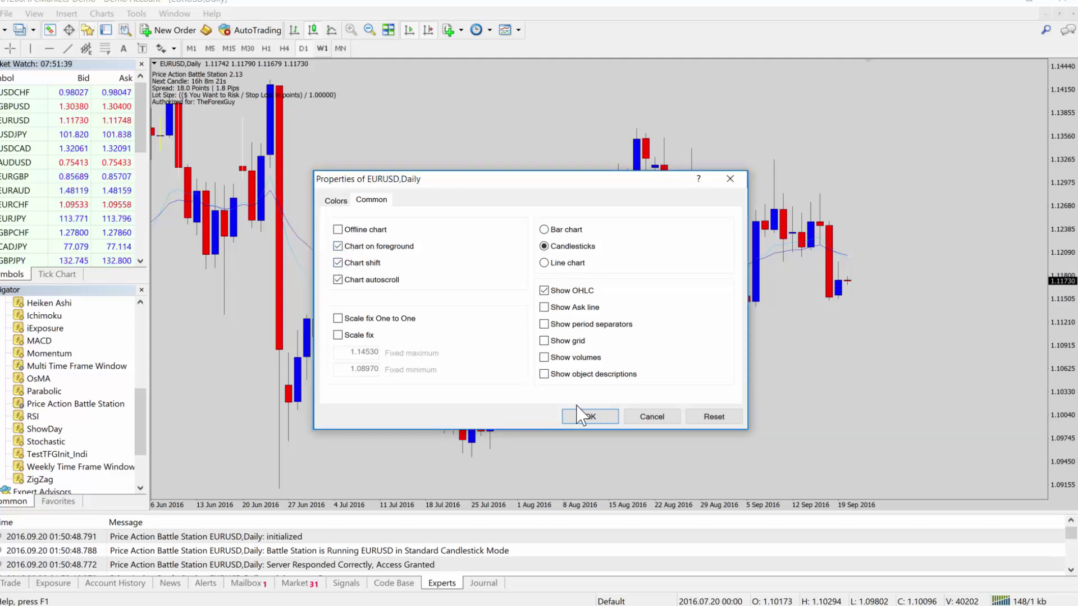
{"action": "left_click", "coordinate": [591, 419]}
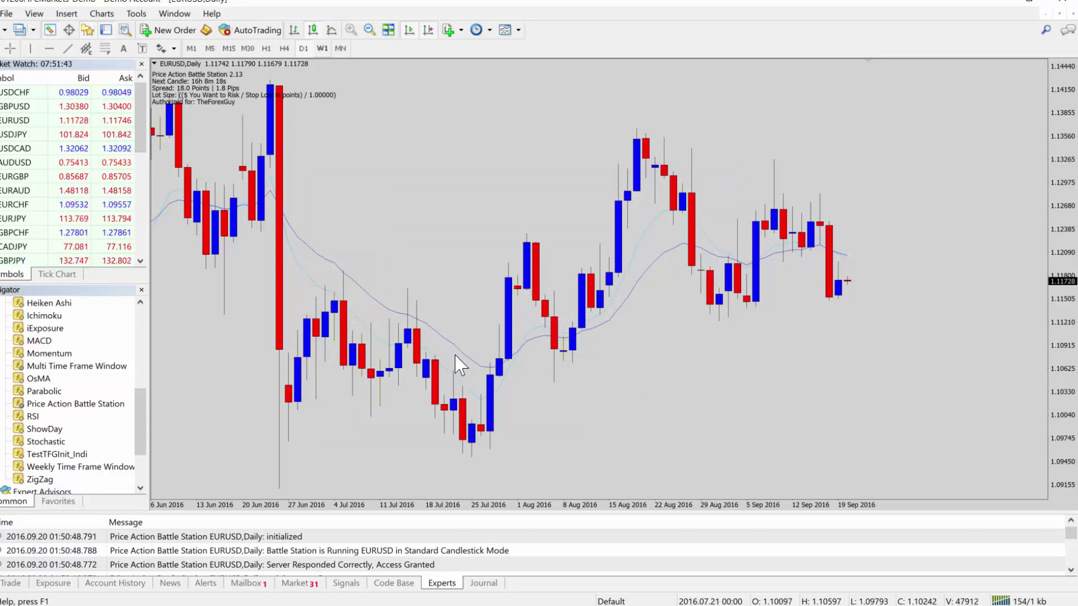
Step: Untick Chart on foreground in the EURUSD Daily chart properties and apply the change
{"action": "scroll", "coordinate": [435, 270], "scroll_direction": "down", "scroll_amount": 5}
{"action": "scroll", "coordinate": [409, 270], "scroll_direction": "up", "scroll_amount": 4}
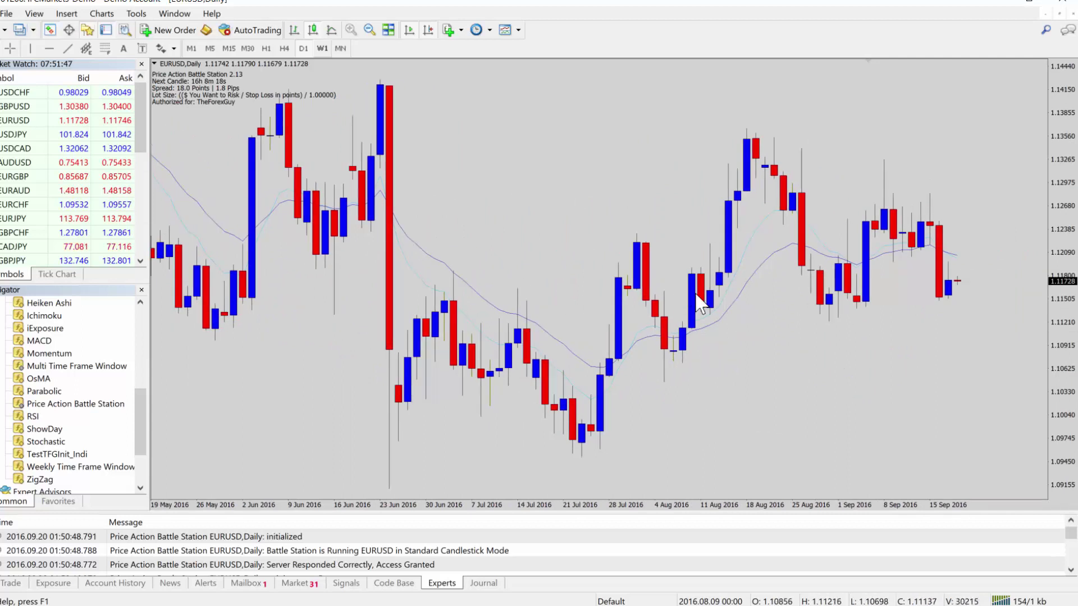
{"action": "scroll", "coordinate": [704, 325], "scroll_direction": "up", "scroll_amount": 2}
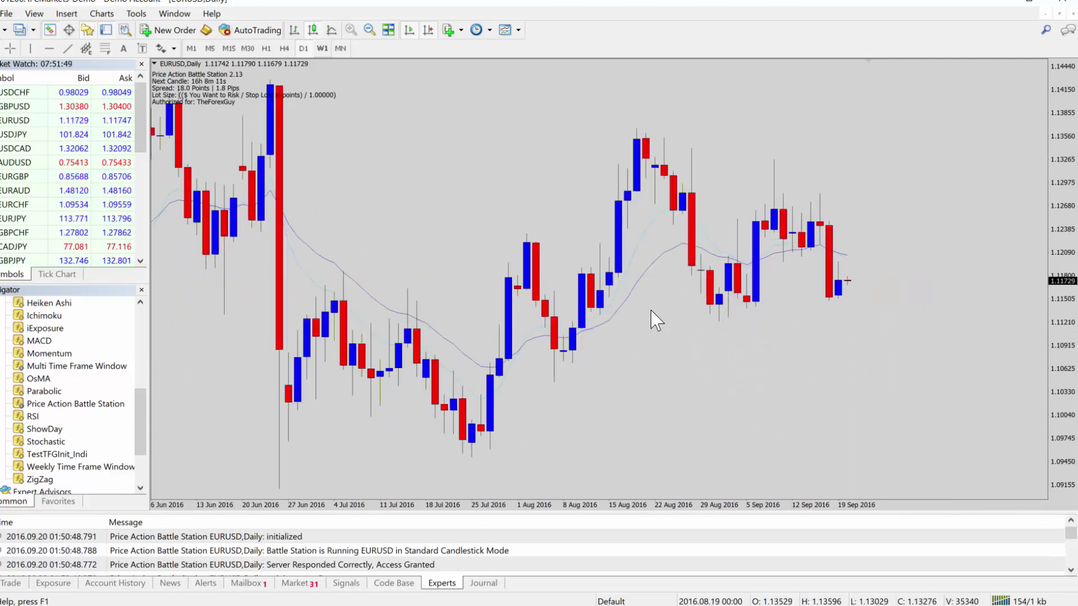
{"action": "right_click", "coordinate": [481, 213]}
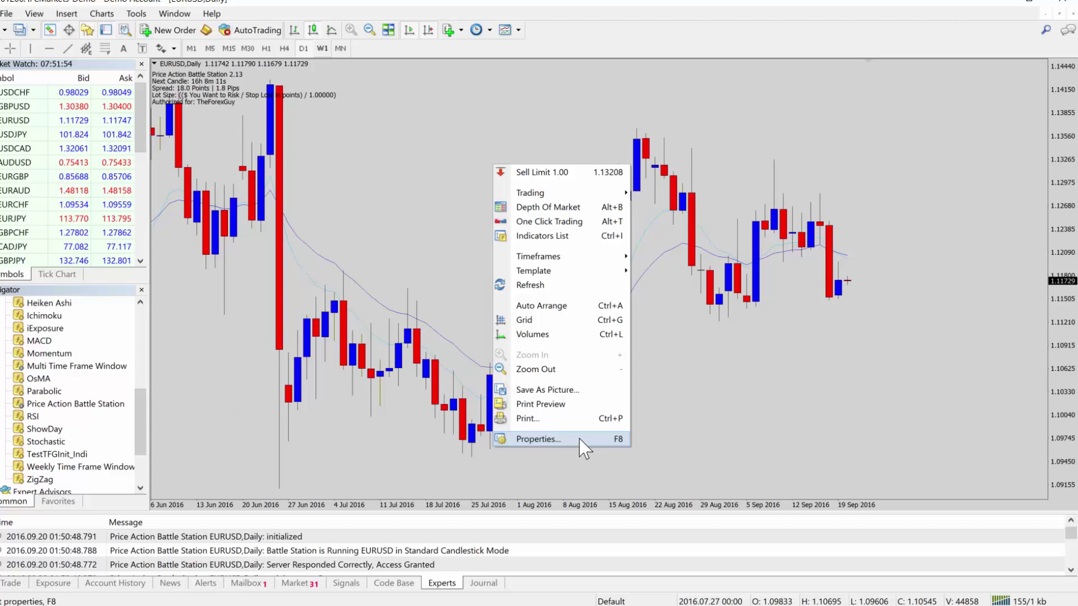
{"action": "left_click", "coordinate": [561, 438]}
{"action": "left_click", "coordinate": [362, 246]}
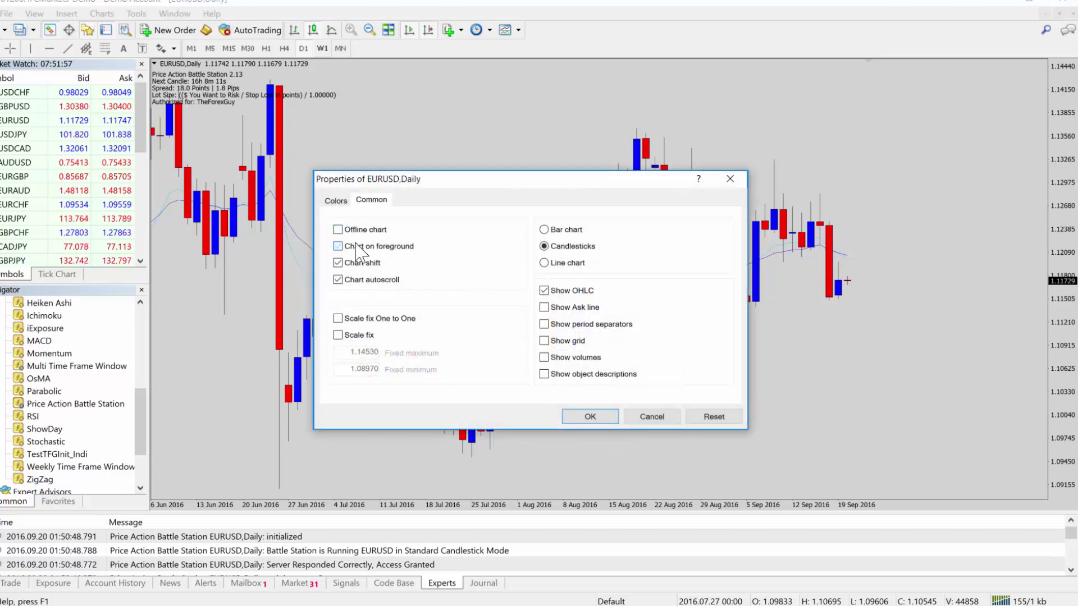
{"action": "left_click", "coordinate": [590, 417]}
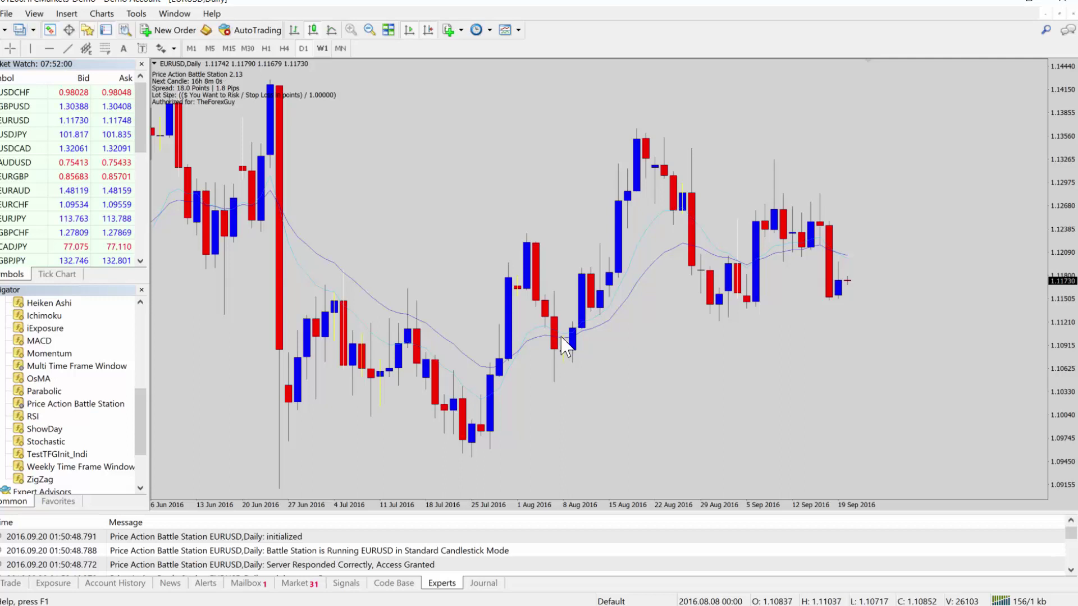
Step: Highlight the doji near 8 Aug 2016 and candles around 29 Aug–5 Sep, erasing each mark
{"action": "mouse_move", "coordinate": [558, 365]}
{"action": "left_mouse_down"}
{"action": "mouse_move", "coordinate": [572, 352]}
{"action": "mouse_move", "coordinate": [562, 330]}
{"action": "left_mouse_up"}
{"action": "key", "text": "e"}
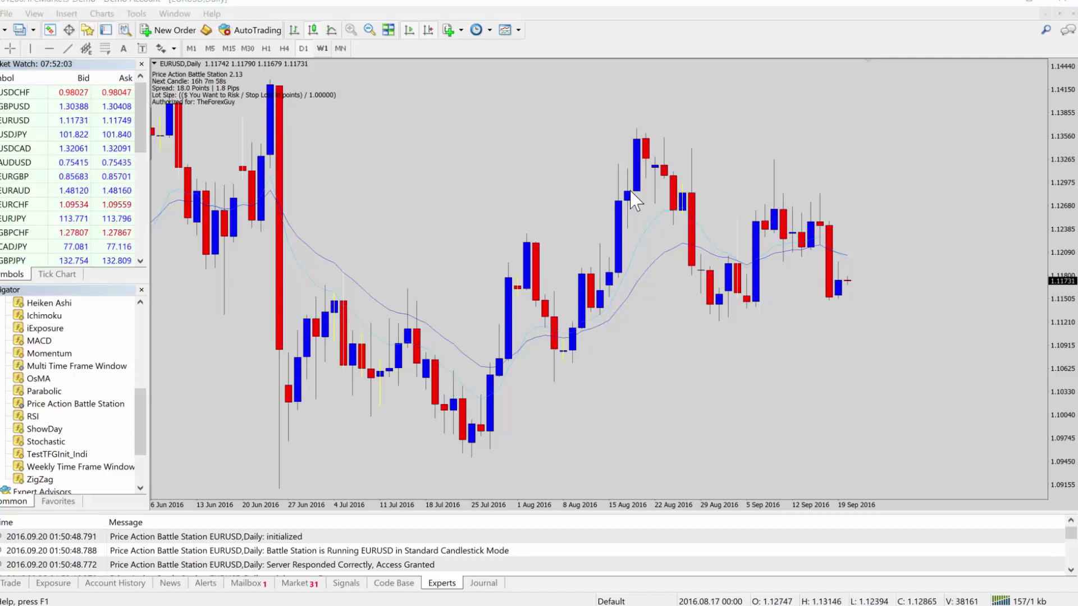
{"action": "left_click_drag", "start_coordinate": [731, 215], "coordinate": [727, 264]}
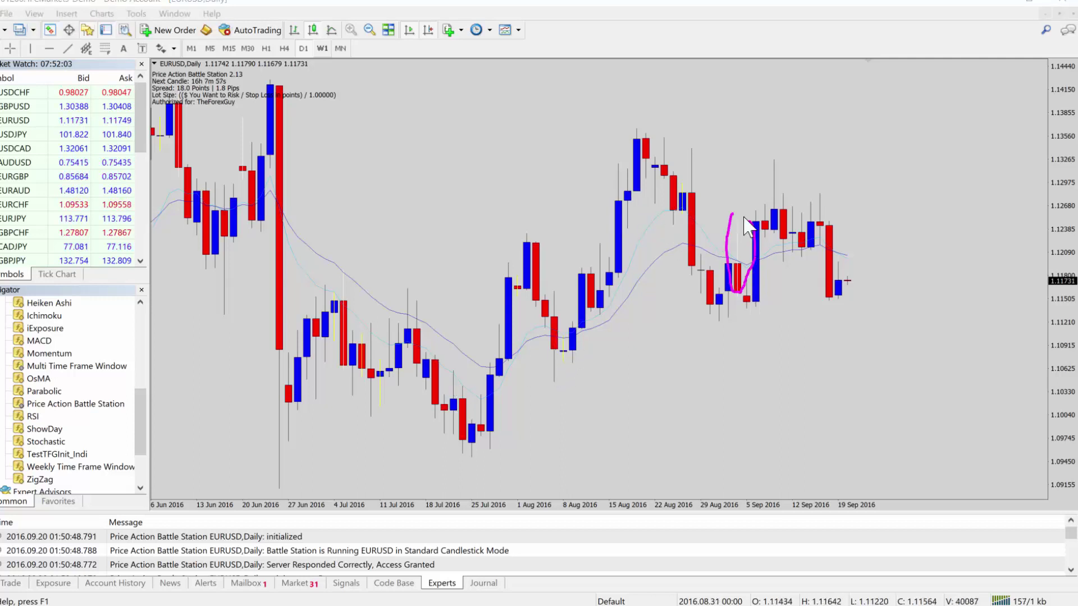
{"action": "key", "text": "e"}
{"action": "scroll", "coordinate": [554, 206], "scroll_direction": "up", "scroll_amount": 5}
{"action": "scroll", "coordinate": [582, 215], "scroll_direction": "down", "scroll_amount": 5}
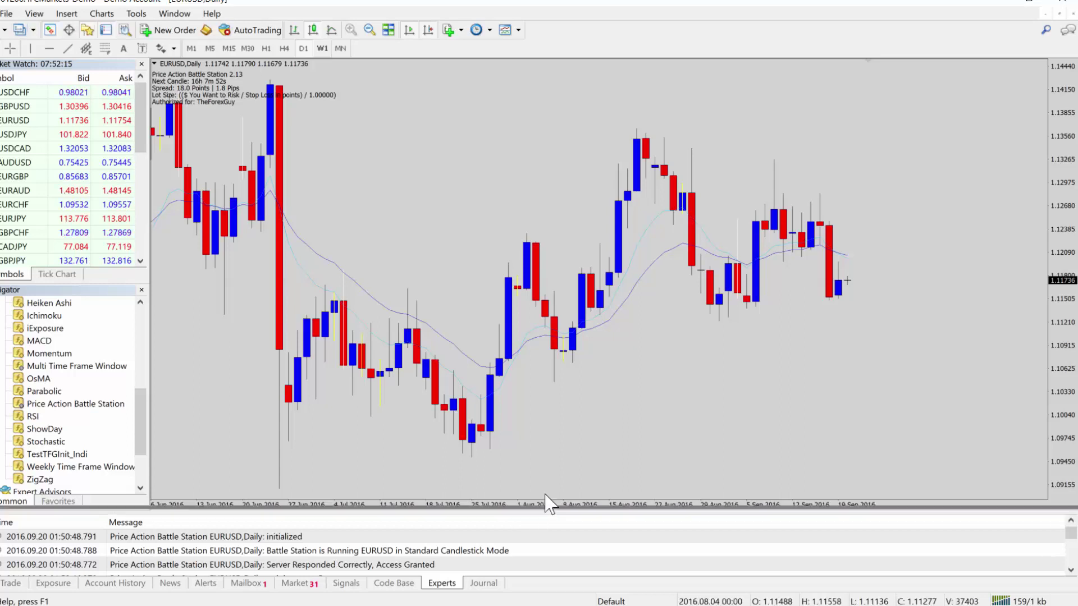
Step: Make the Terminal panel taller and highlight the Price Action Battle Station entry in the Experts log
{"action": "left_click_drag", "start_coordinate": [547, 512], "coordinate": [548, 444]}
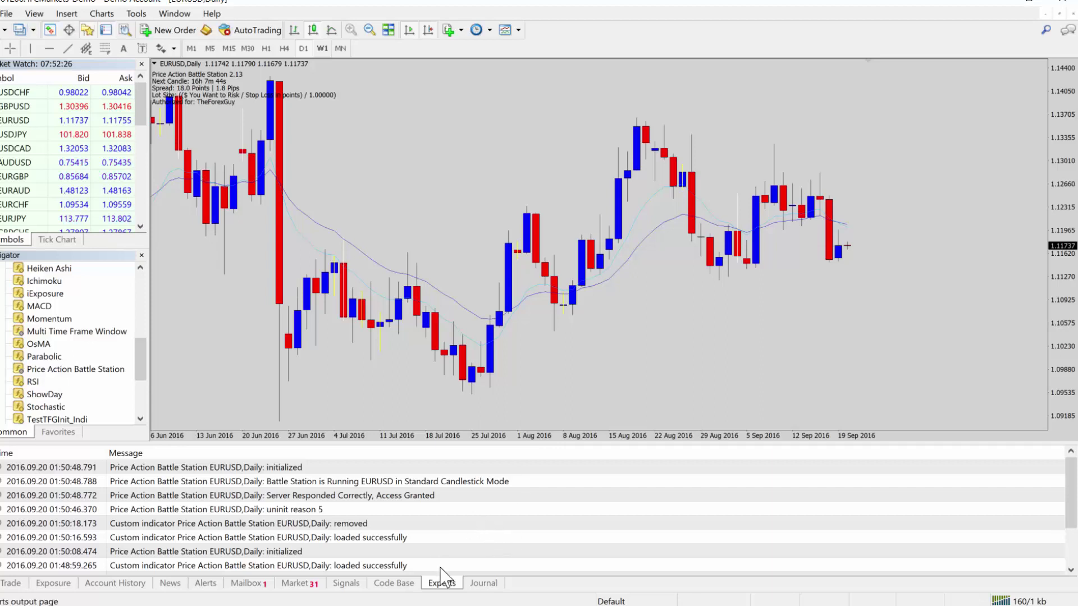
{"action": "mouse_move", "coordinate": [425, 575]}
{"action": "left_mouse_down"}
{"action": "mouse_move", "coordinate": [445, 600]}
{"action": "mouse_move", "coordinate": [462, 585]}
{"action": "mouse_move", "coordinate": [435, 567]}
{"action": "left_mouse_up"}
{"action": "left_click_drag", "start_coordinate": [112, 481], "coordinate": [261, 481]}
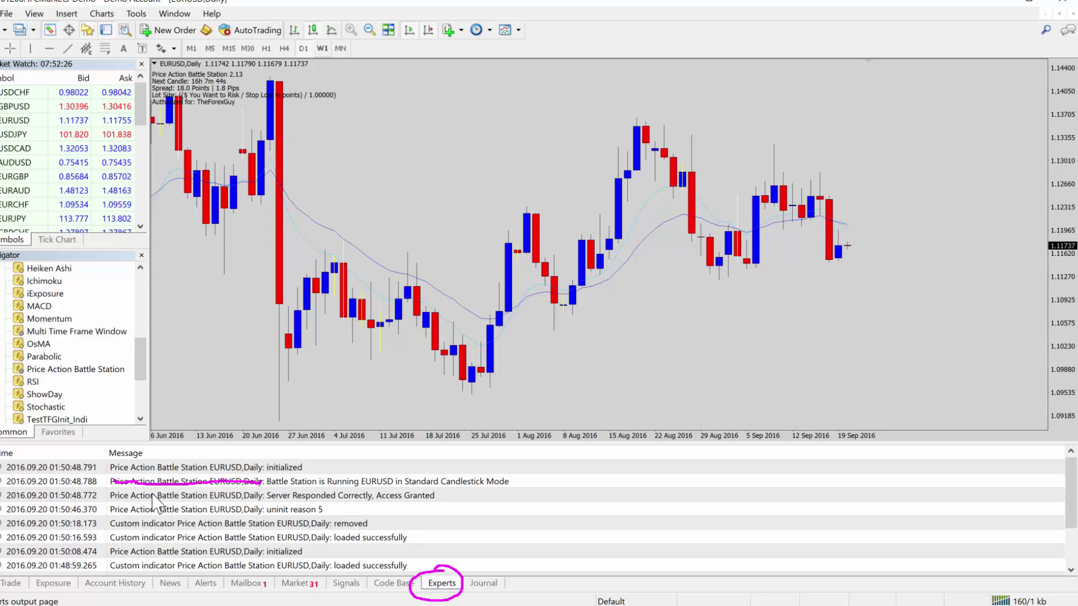
{"action": "key", "text": "Escape"}
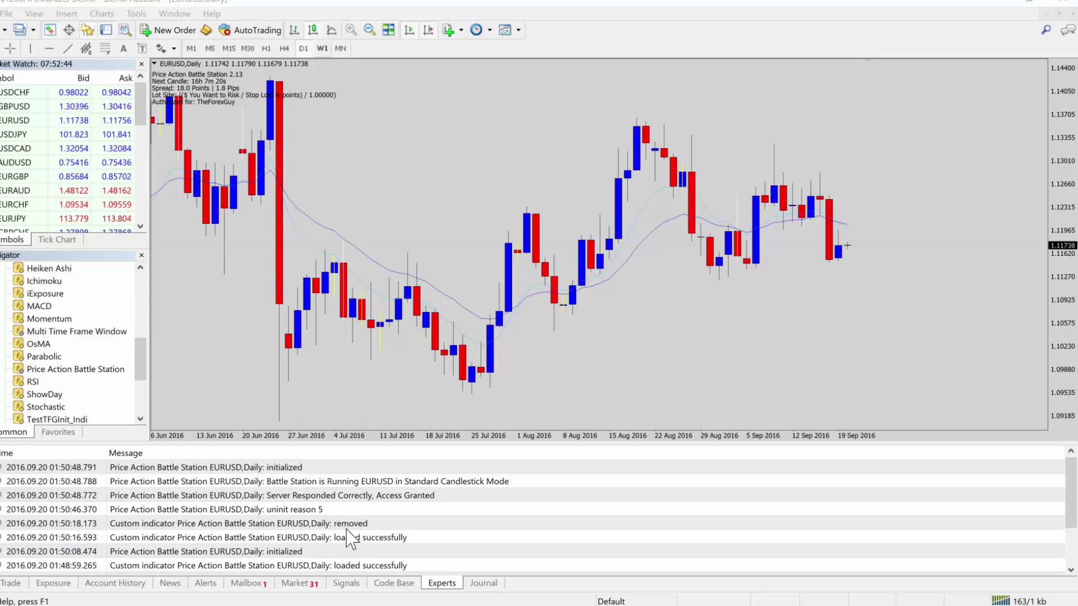
Step: Check the Journal log entries, briefly switching back to the Experts log
{"action": "left_click", "coordinate": [481, 584]}
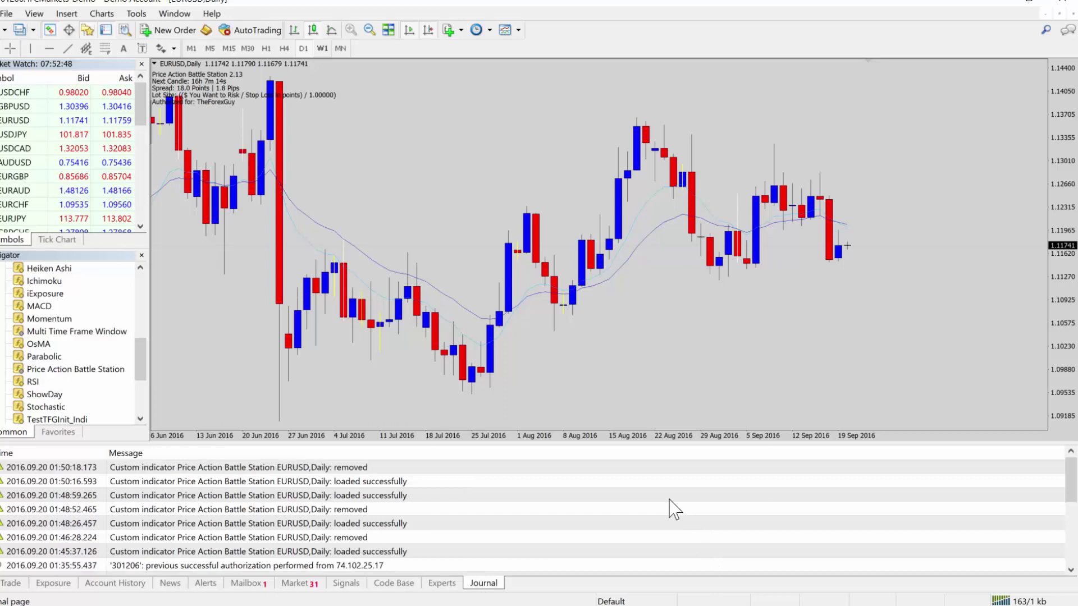
{"action": "left_click", "coordinate": [448, 584]}
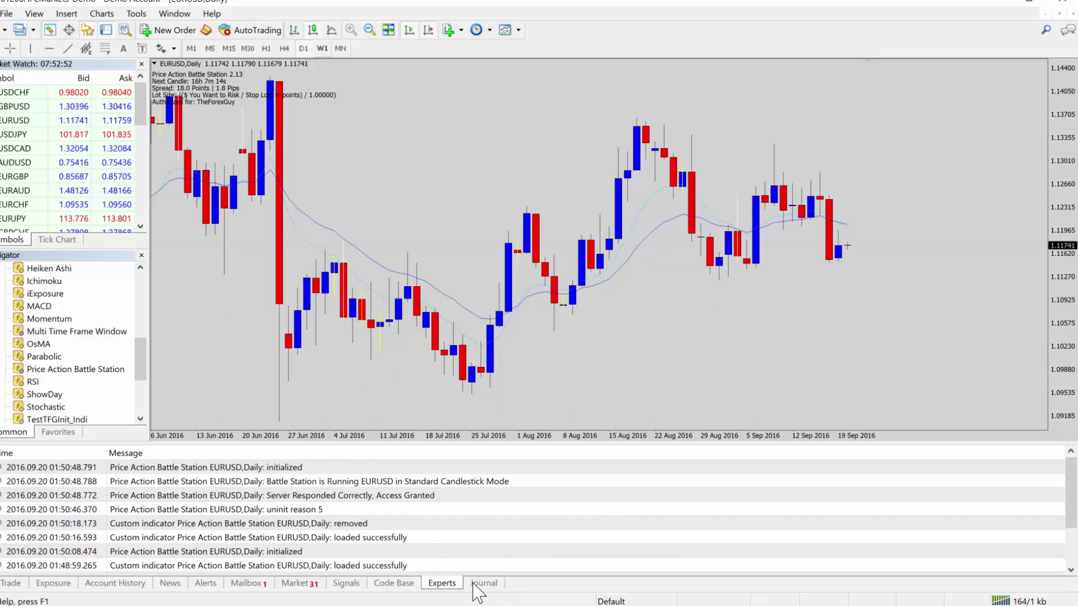
{"action": "left_click", "coordinate": [474, 584]}
{"action": "left_click", "coordinate": [449, 584]}
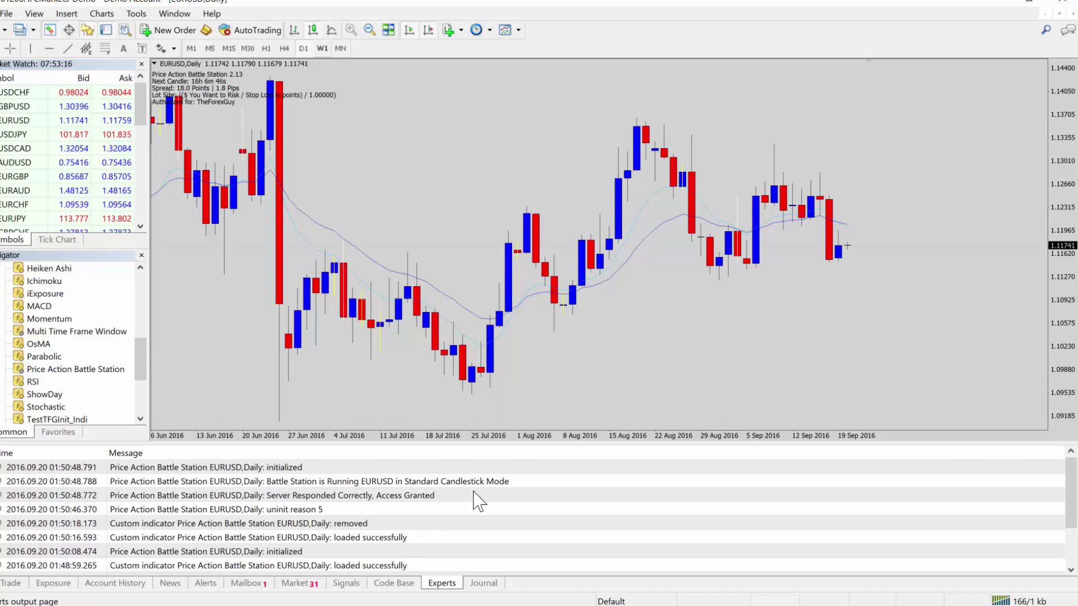
{"action": "scroll", "coordinate": [604, 292], "scroll_direction": "up", "scroll_amount": 1}
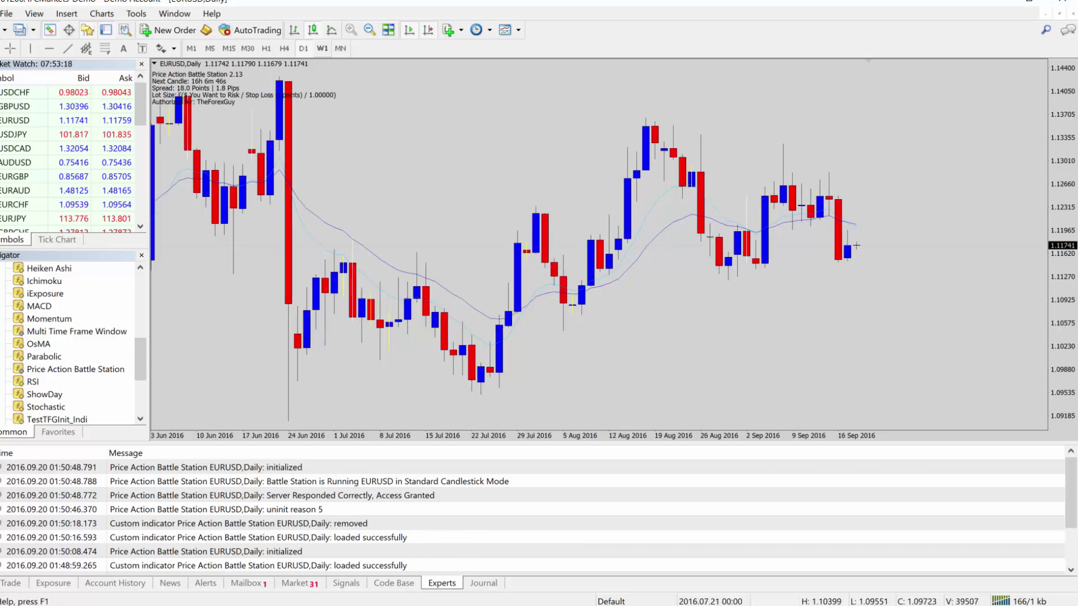